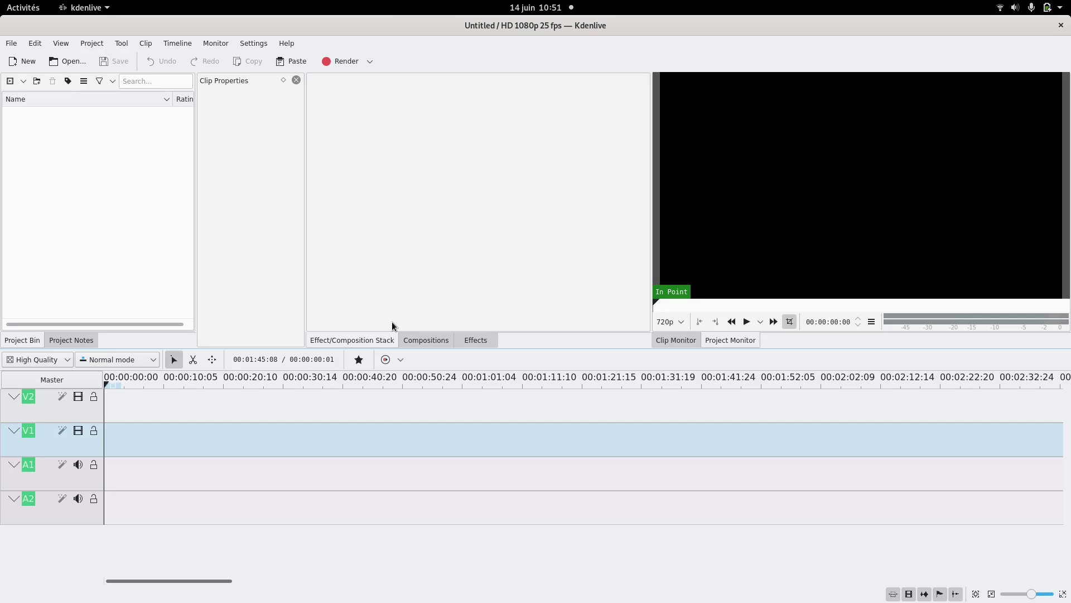
Step: Add a light yellow color clip named Color Clip with a duration of 00:00:05:00 to the project
left_click(101, 49)
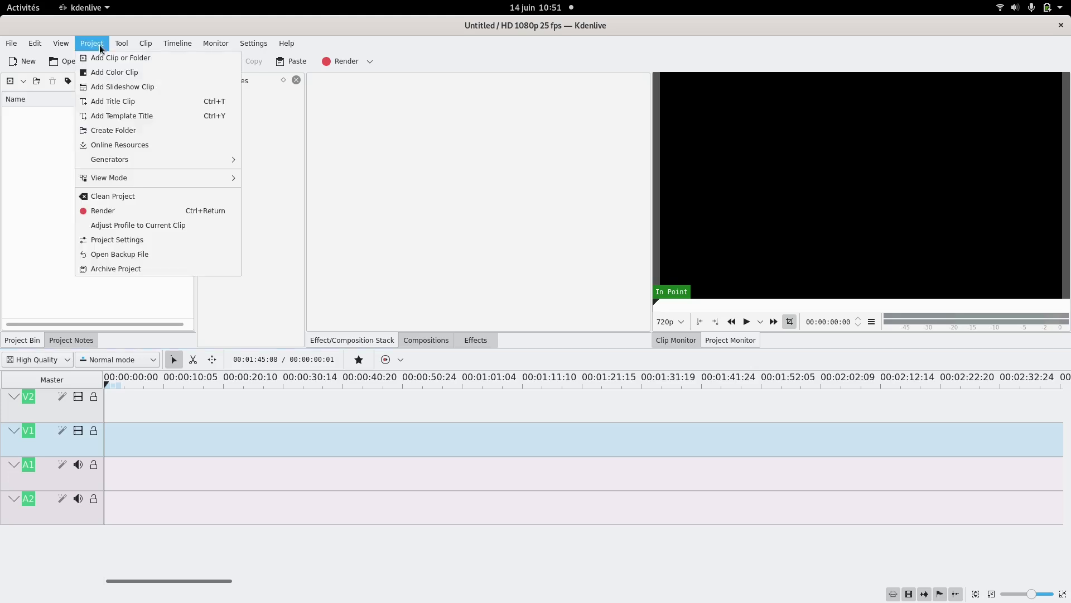
left_click(108, 75)
left_click(550, 313)
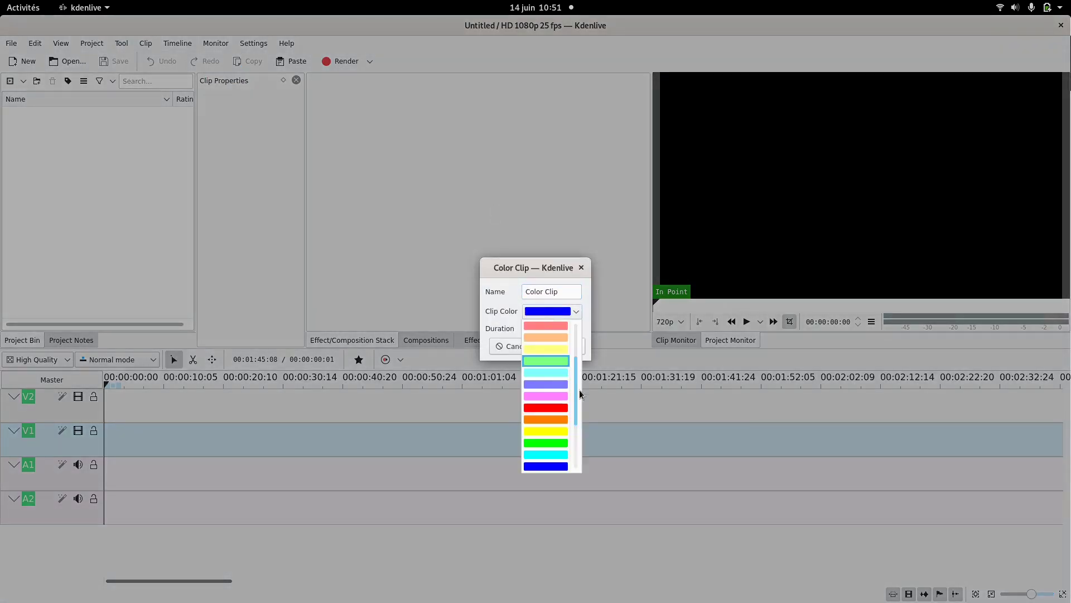
left_click(551, 348)
left_click(551, 311)
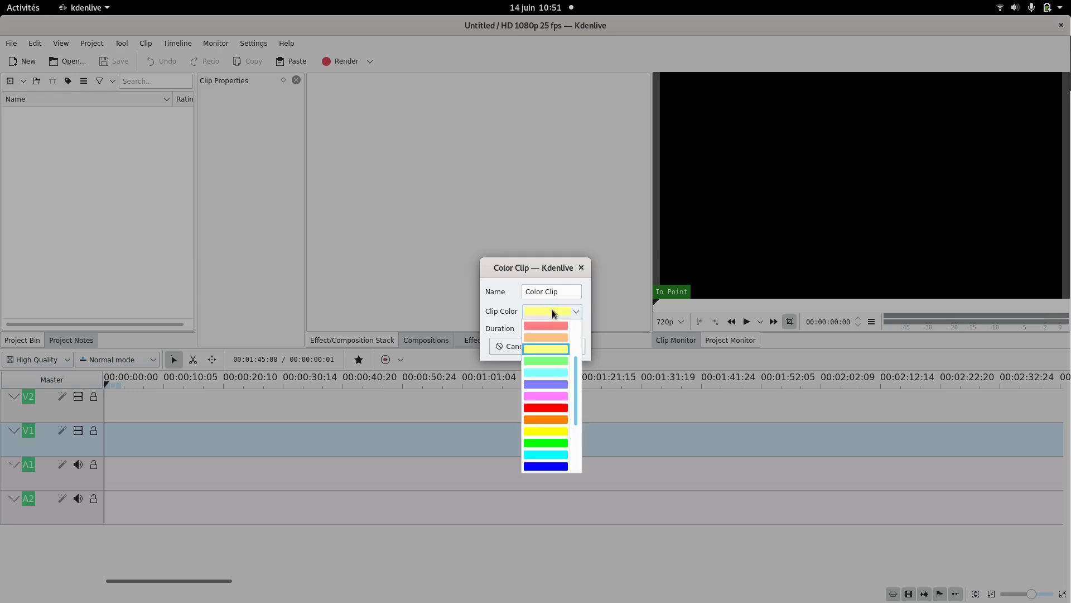
scroll(551, 370, "down", 2)
scroll(551, 370, "up", 3)
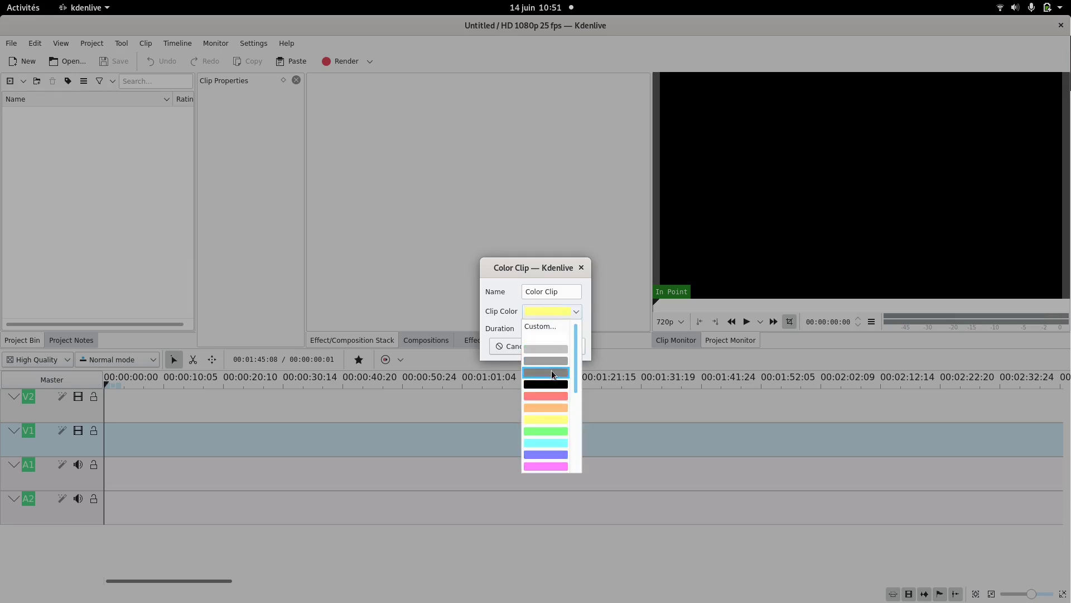
left_click(550, 270)
left_click(555, 309)
left_click(554, 417)
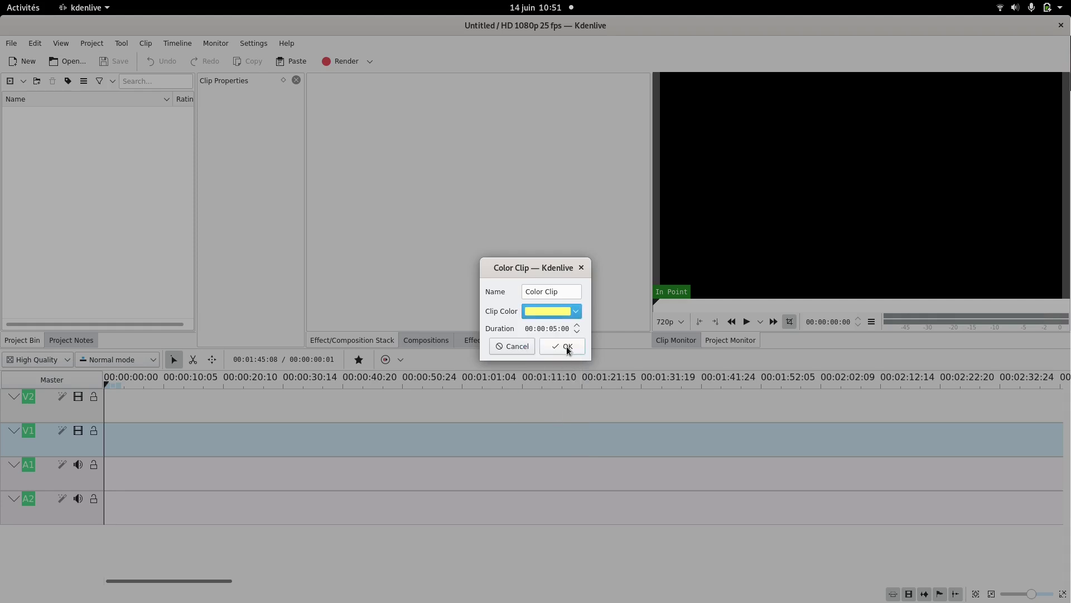
left_click(566, 347)
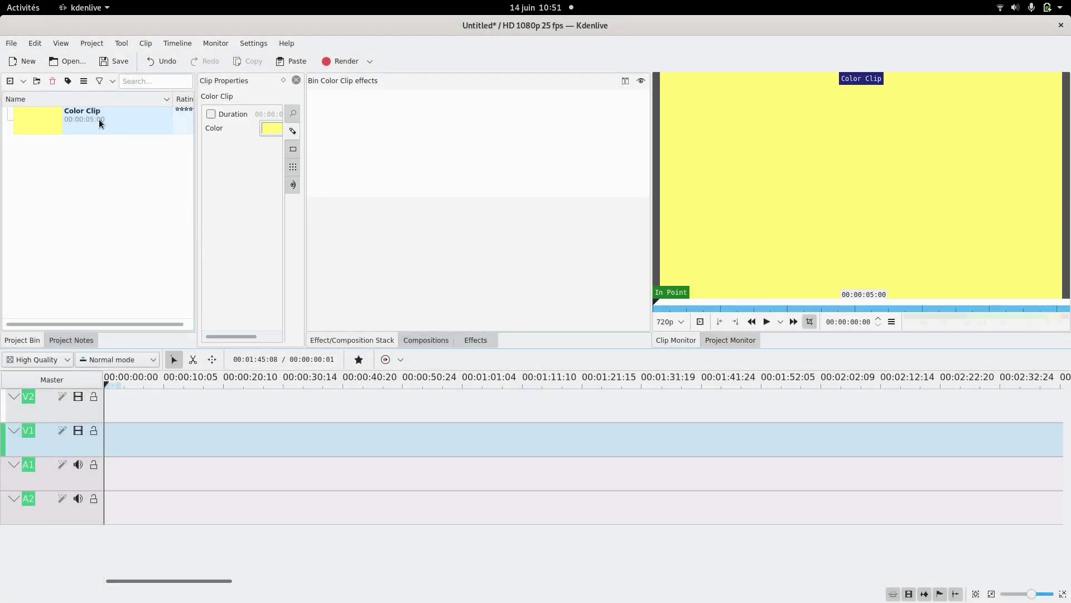
Step: Place the yellow color clip at the start of track V1, trimmed to about 00:00:04:21, and return the playhead to the beginning
left_click_drag(99, 119, 108, 442)
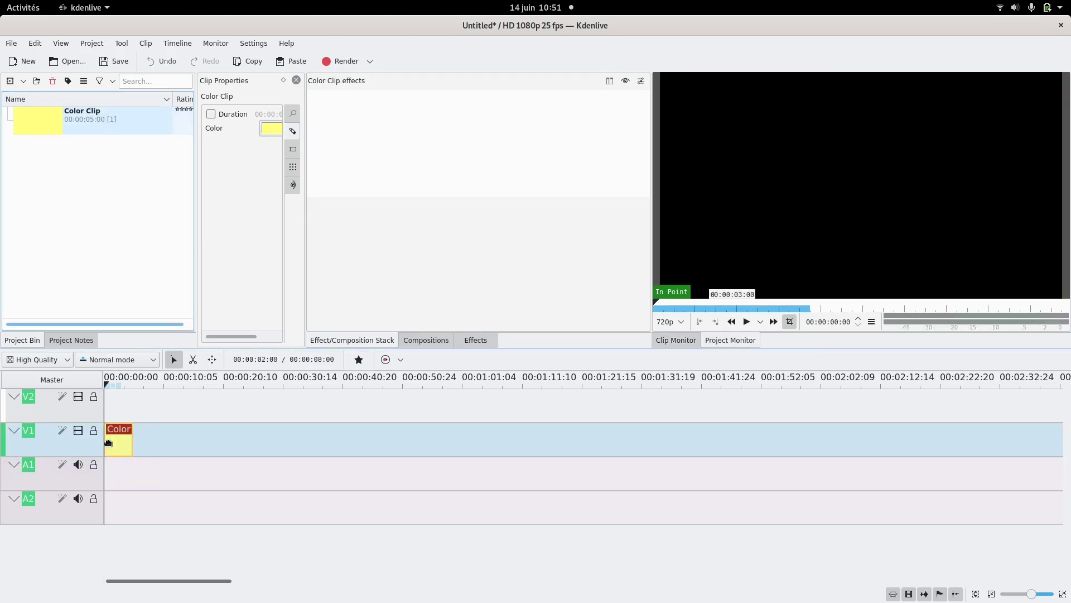
left_click_drag(180, 440, 177, 438)
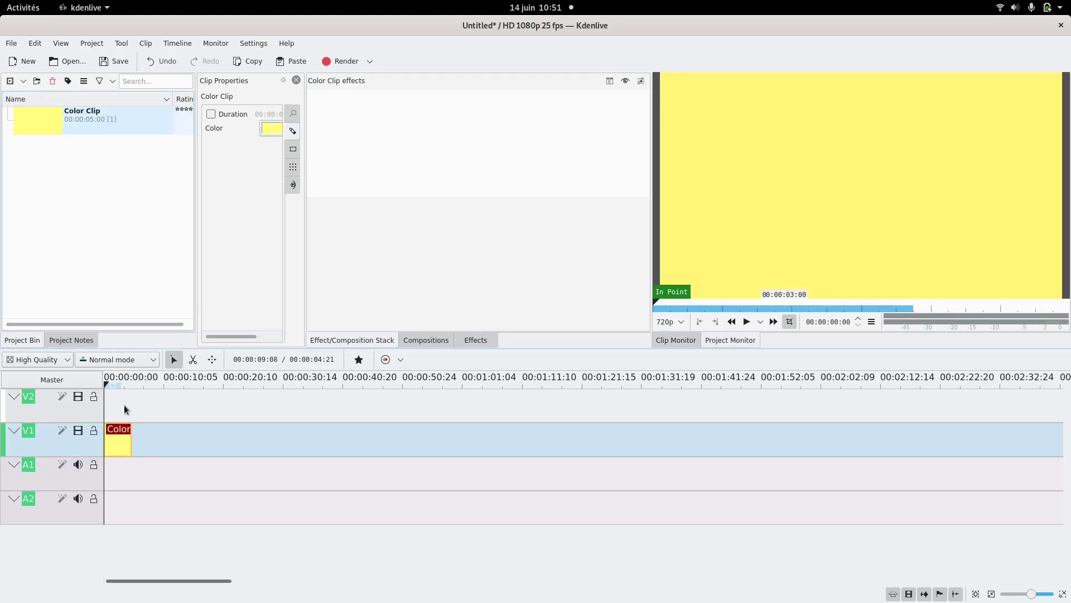
left_click(117, 410)
scroll(123, 410, "up", 2)
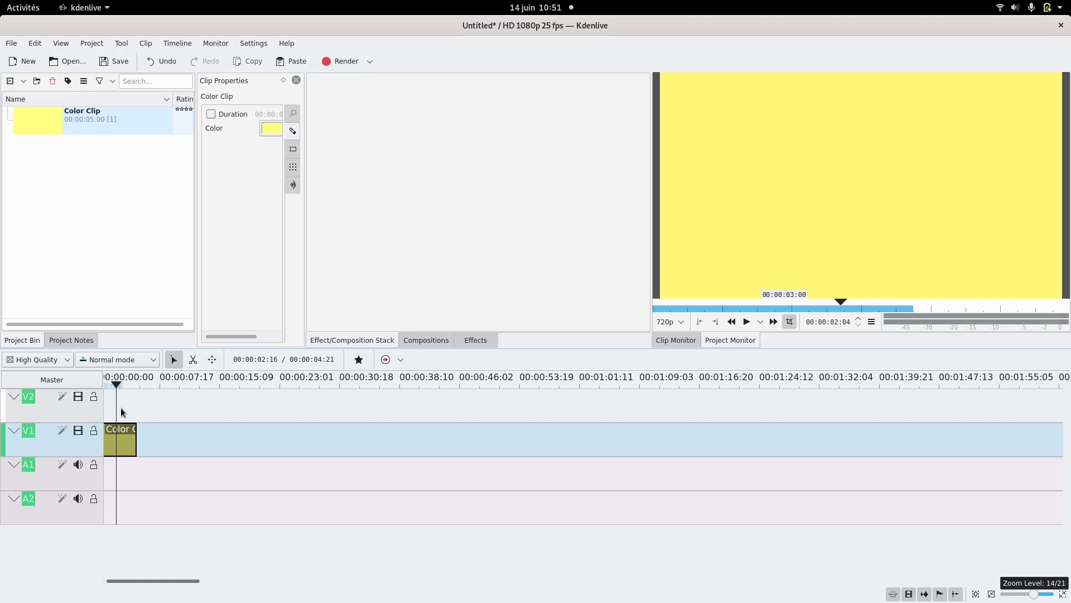
scroll(125, 413, "up", 1)
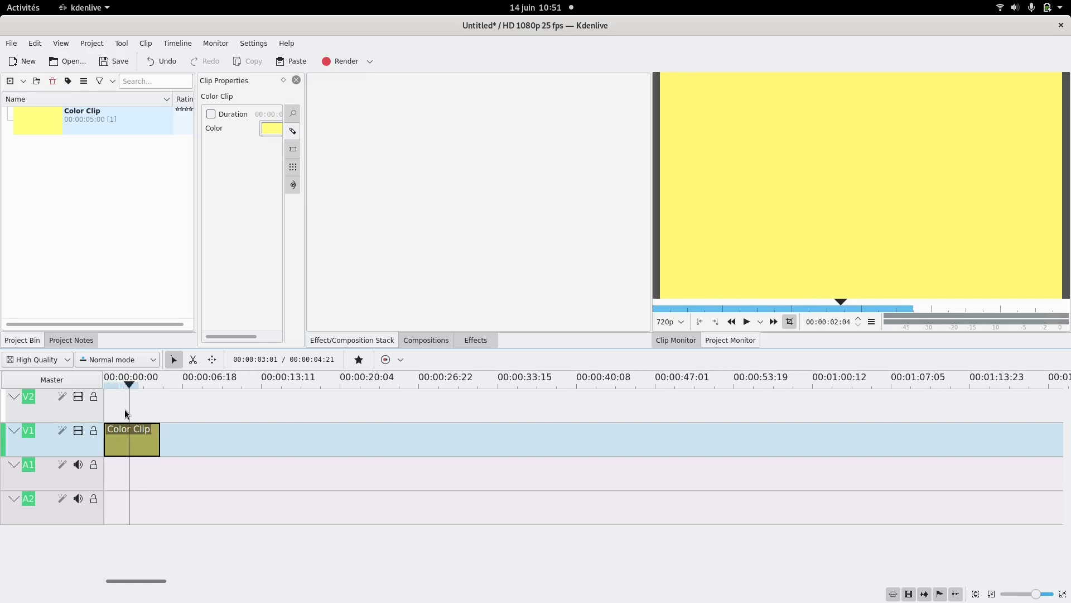
key("Home")
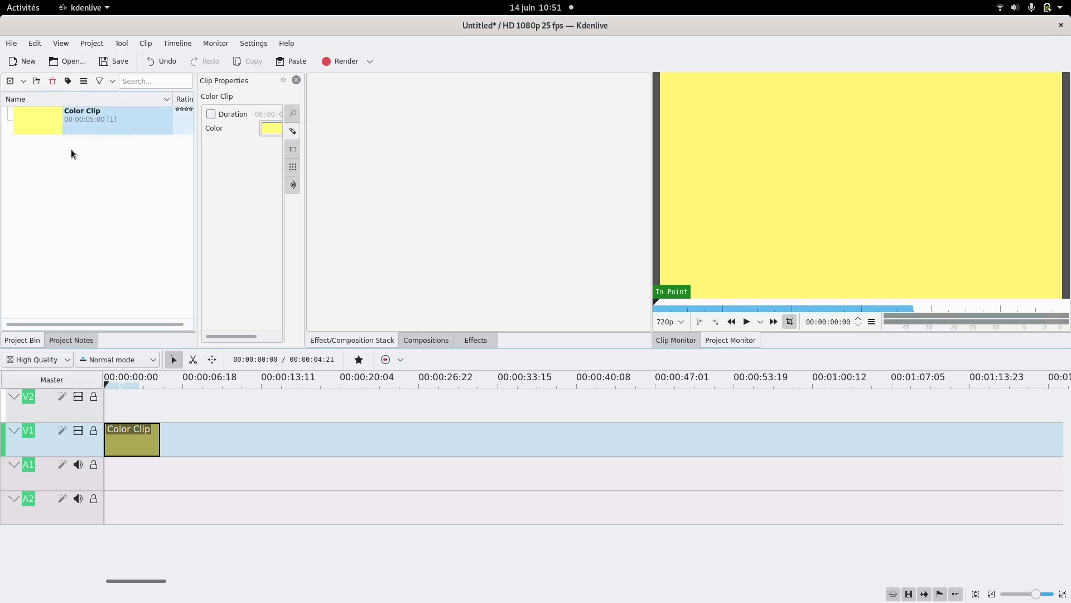
Step: Switch to GIMP and create a new image of 1920 x 1080 px
key("super")
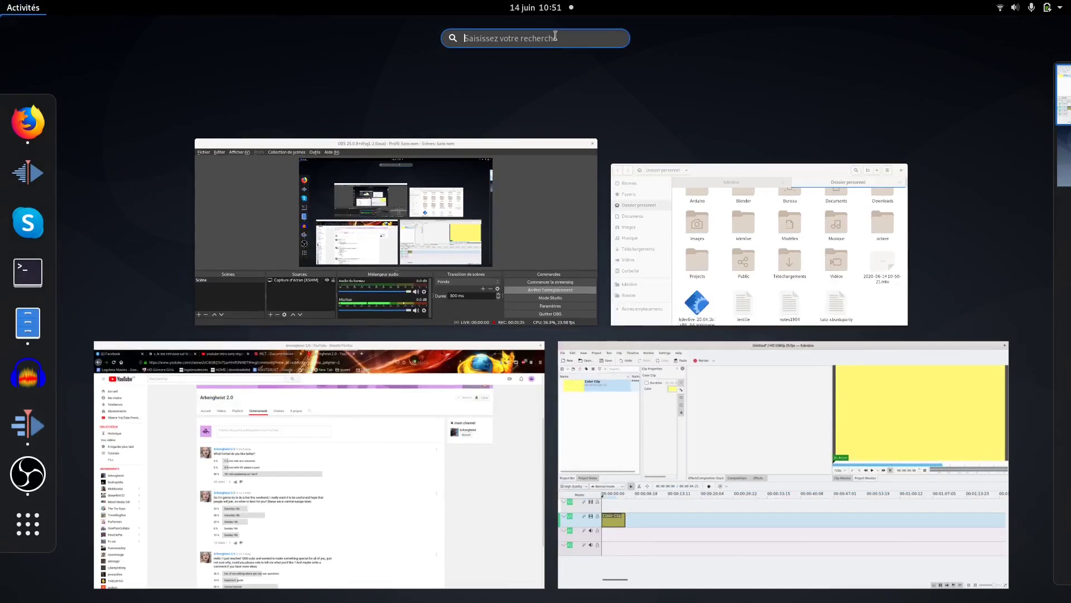
type("gim")
key("Return")
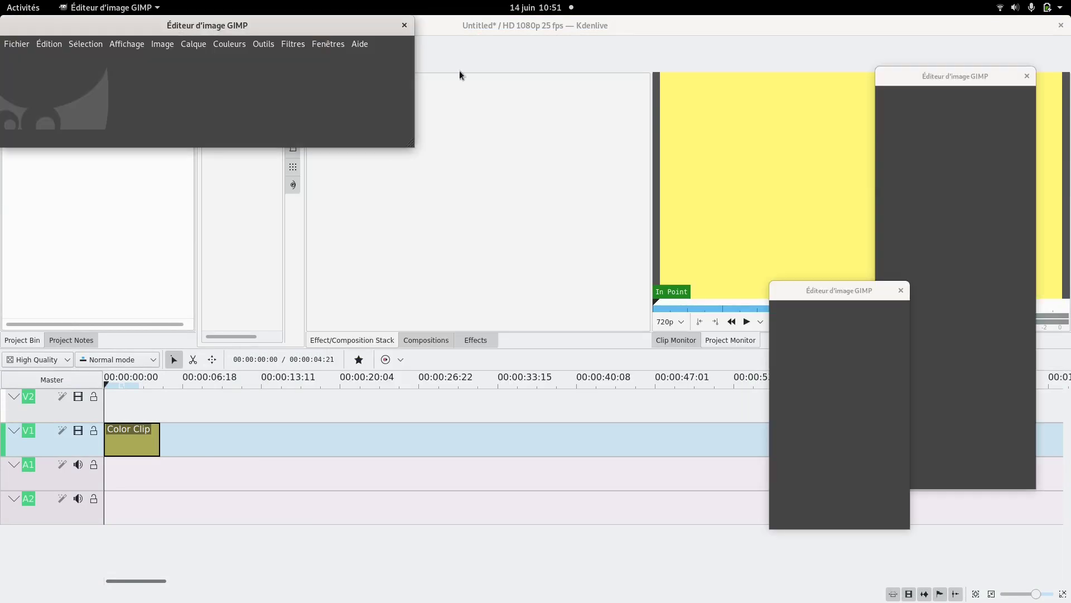
left_click(22, 44)
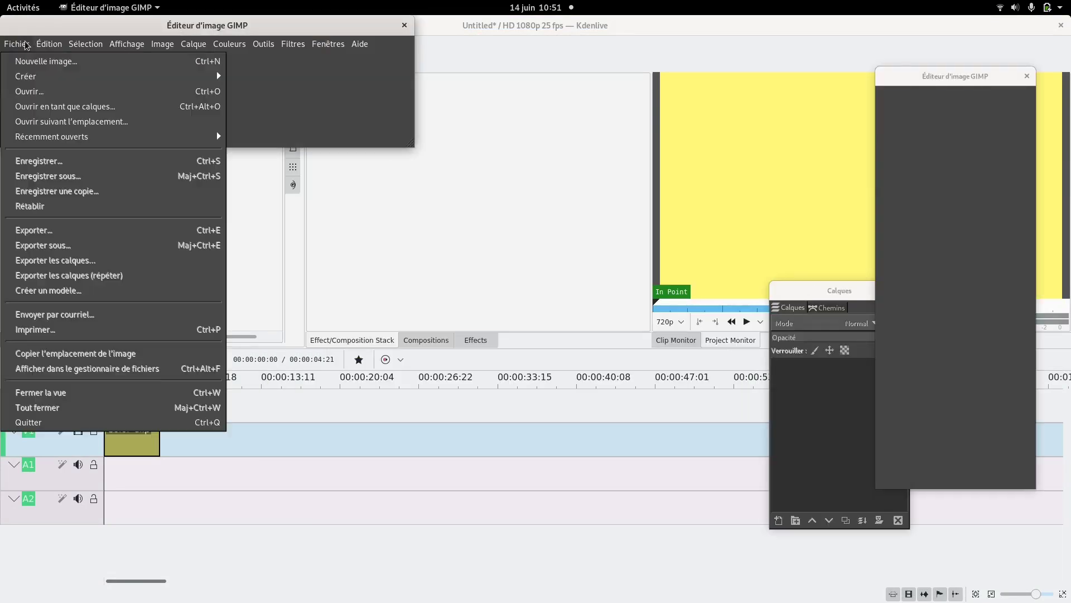
left_click(49, 63)
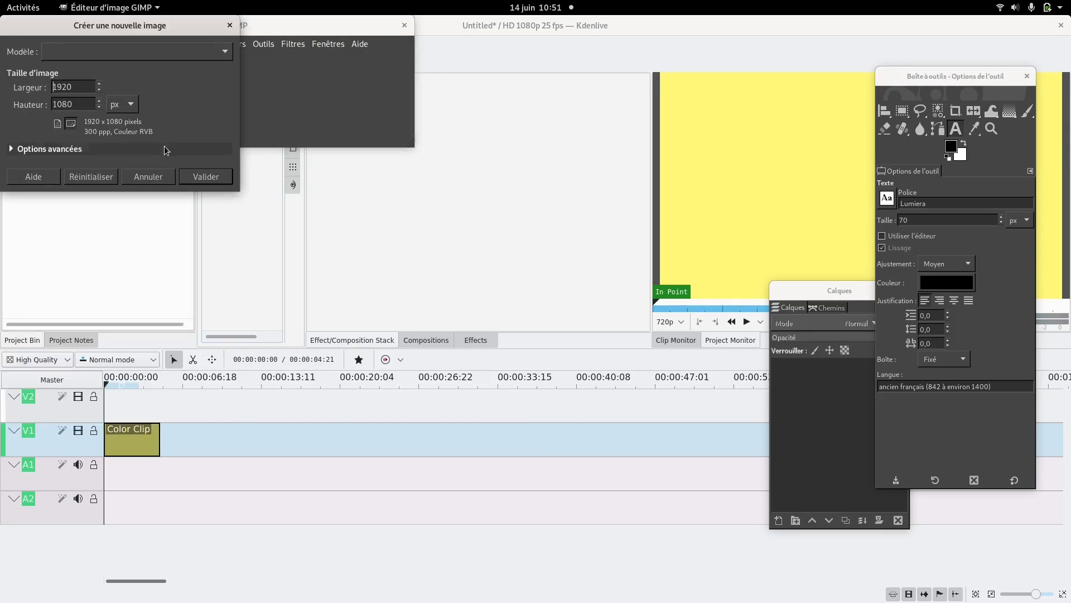
left_click(206, 176)
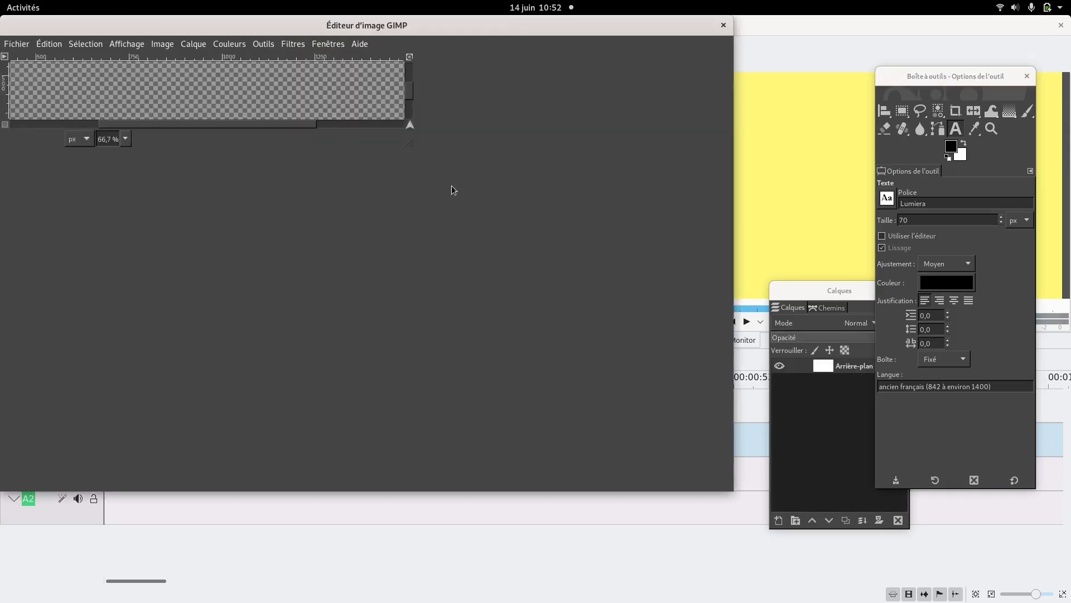
Step: Delete the white background layer and add a 1920 x 1080 px layer filled with transparency
left_click(899, 520)
left_click(779, 520)
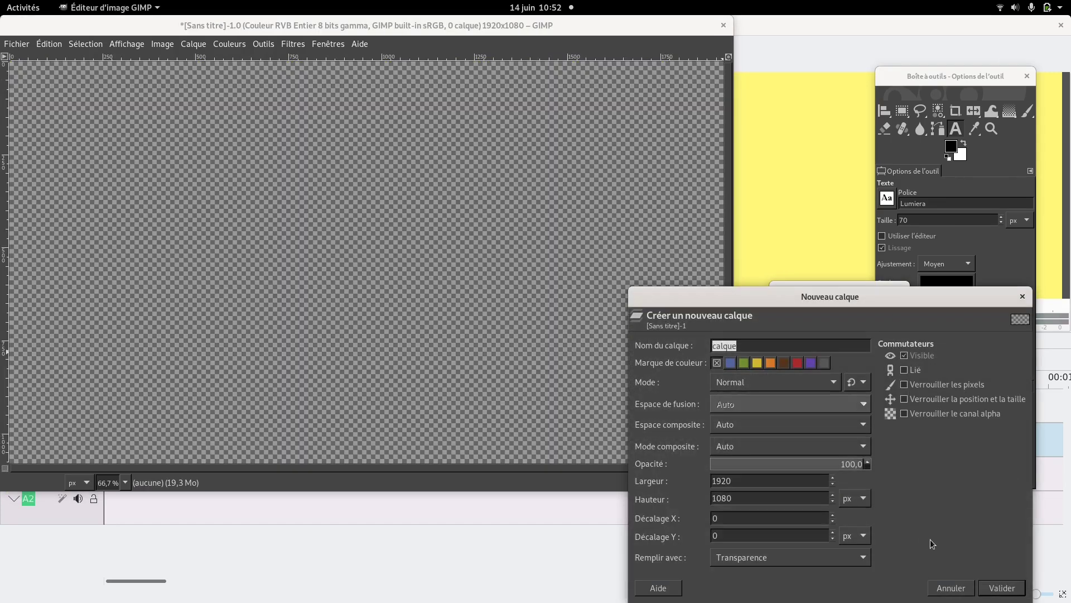
left_click(1013, 587)
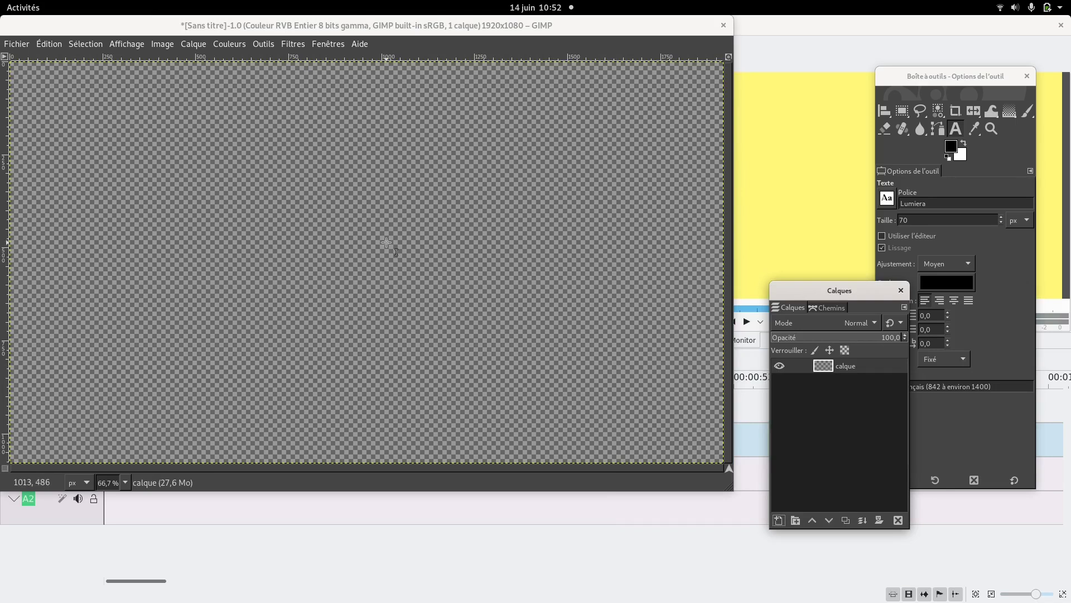
scroll(387, 245, "down", 1)
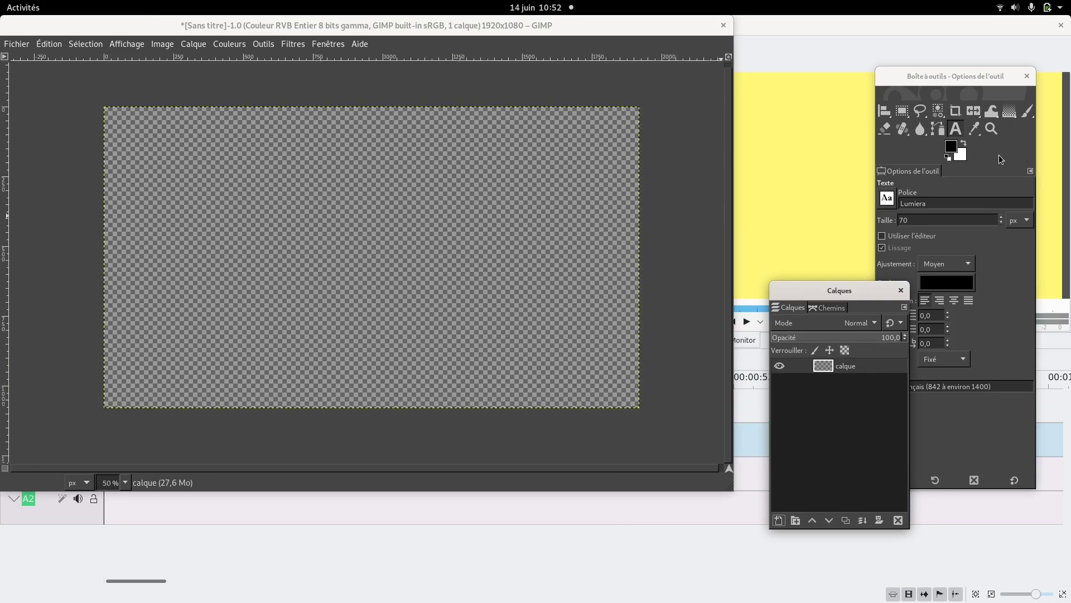
Step: Set up the Paintbrush with the 2. Hardness 100 brush at size 9, undoing the test strokes
left_click(1027, 115)
left_click(1027, 113)
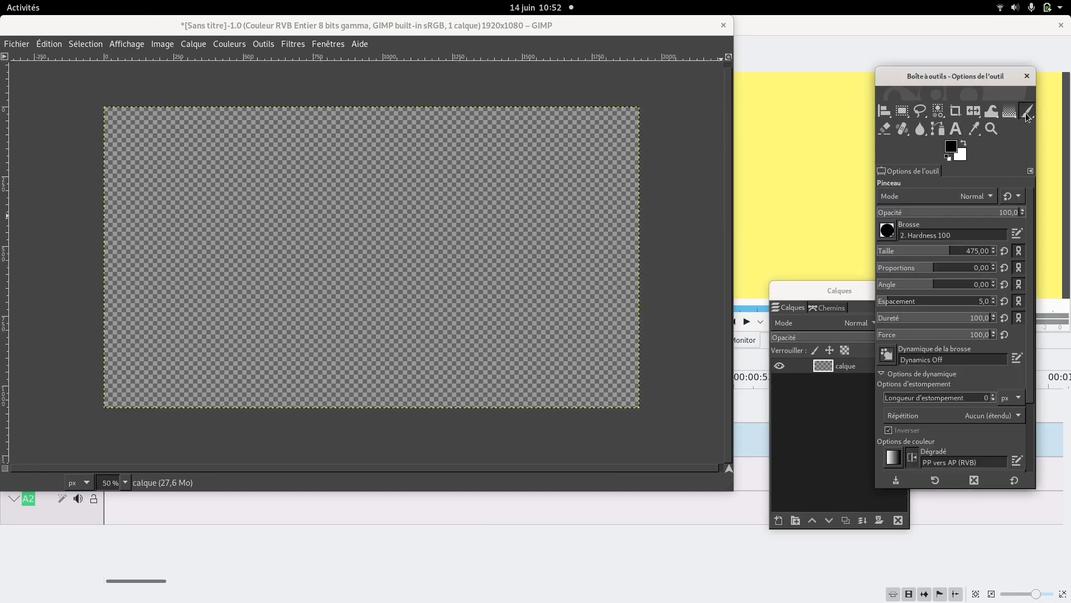
left_click(891, 232)
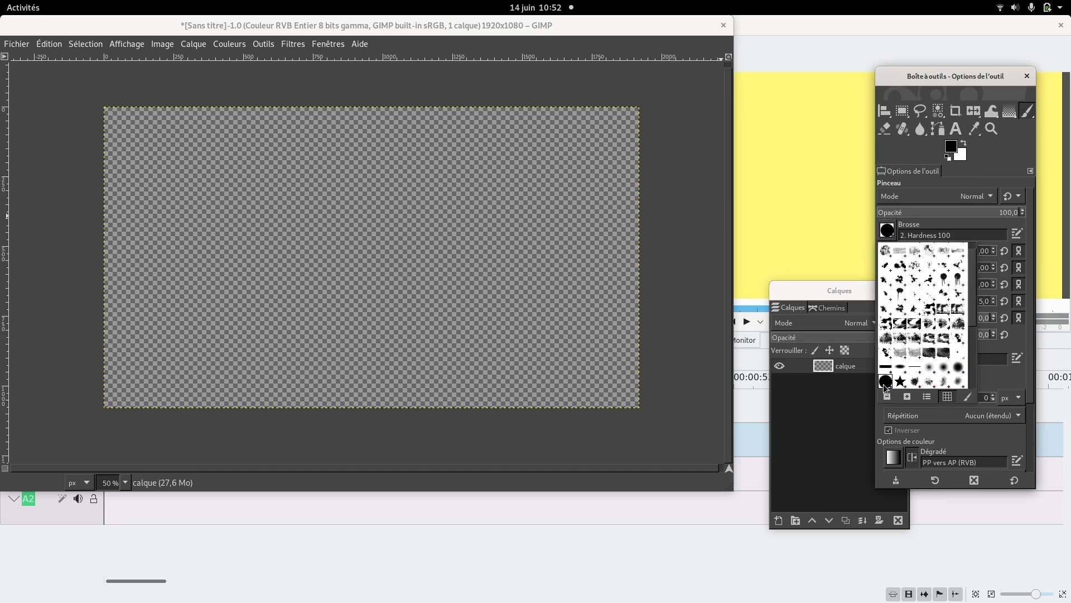
left_click(931, 231)
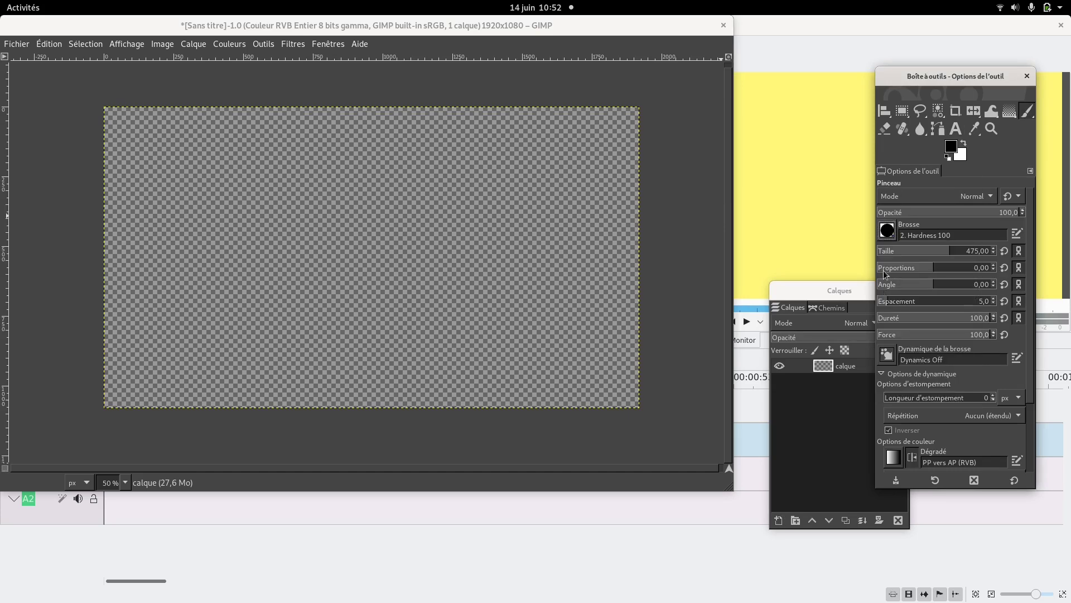
left_click_drag(563, 261, 420, 274)
key("ctrl+z")
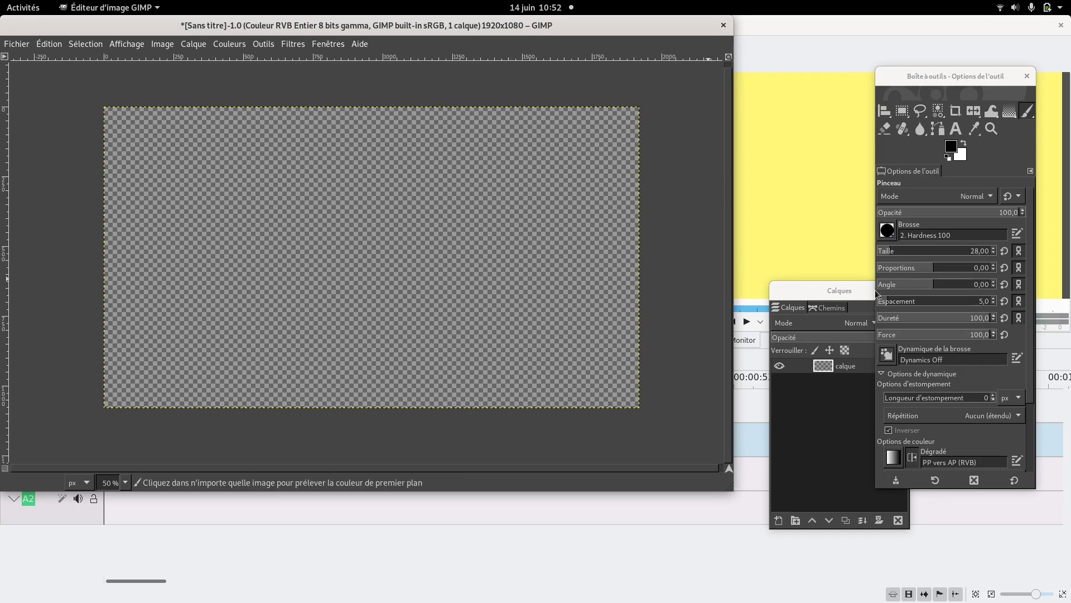
mouse_move(700, 272)
left_mouse_down()
mouse_move(485, 322)
mouse_move(328, 287)
left_mouse_up()
key("ctrl+z")
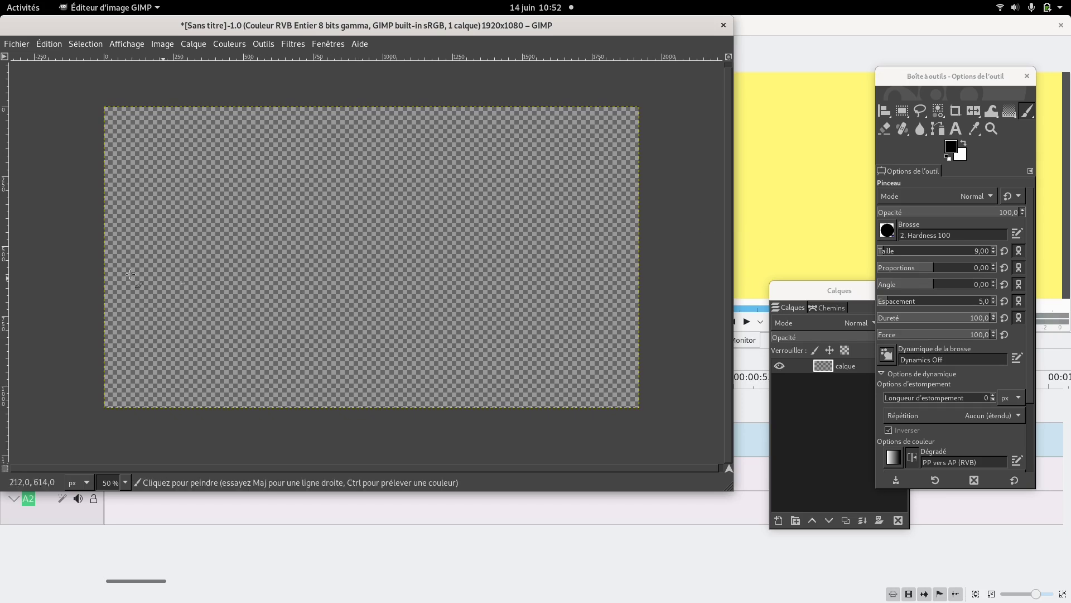
Step: Paint a black right-pointing arrow about 70 px long at the image's left edge, below mid-height
scroll(83, 325, "up", 4)
scroll(83, 324, "down", 1)
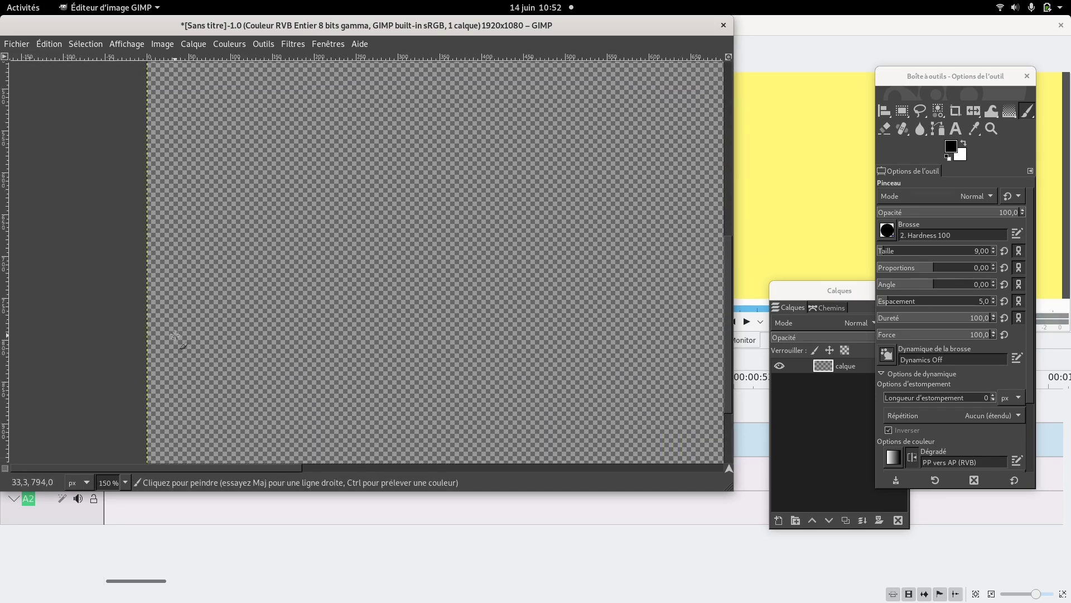
scroll(176, 335, "up", 1)
mouse_move(152, 336)
left_mouse_down()
mouse_move(224, 331)
mouse_move(199, 362)
left_mouse_up()
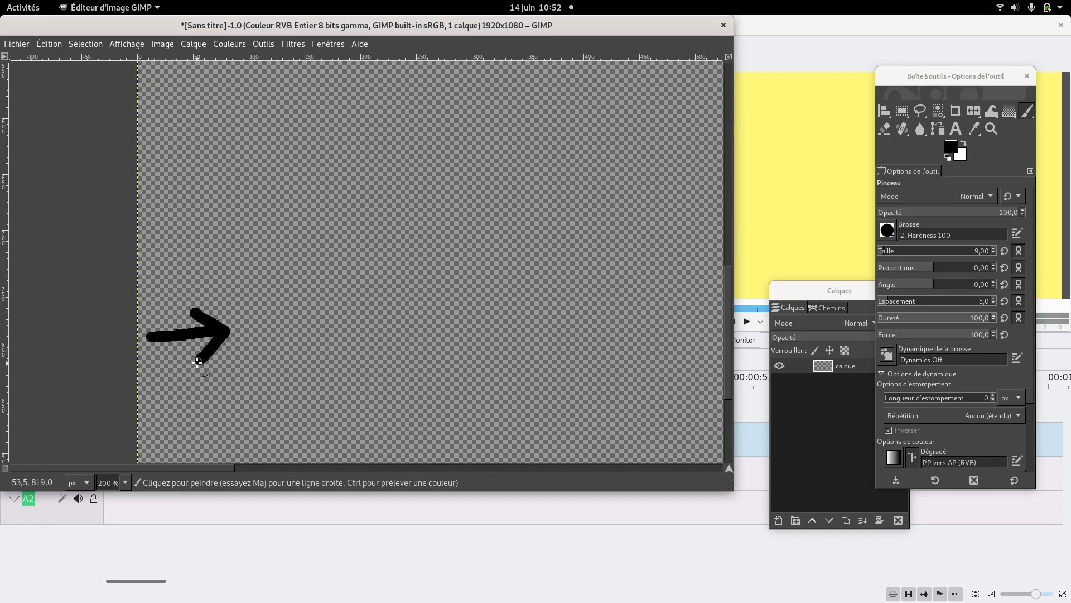
Step: Add three transparent layers, painting on each one a black arrow that continues the rising trail from the previous tip
left_click(778, 520)
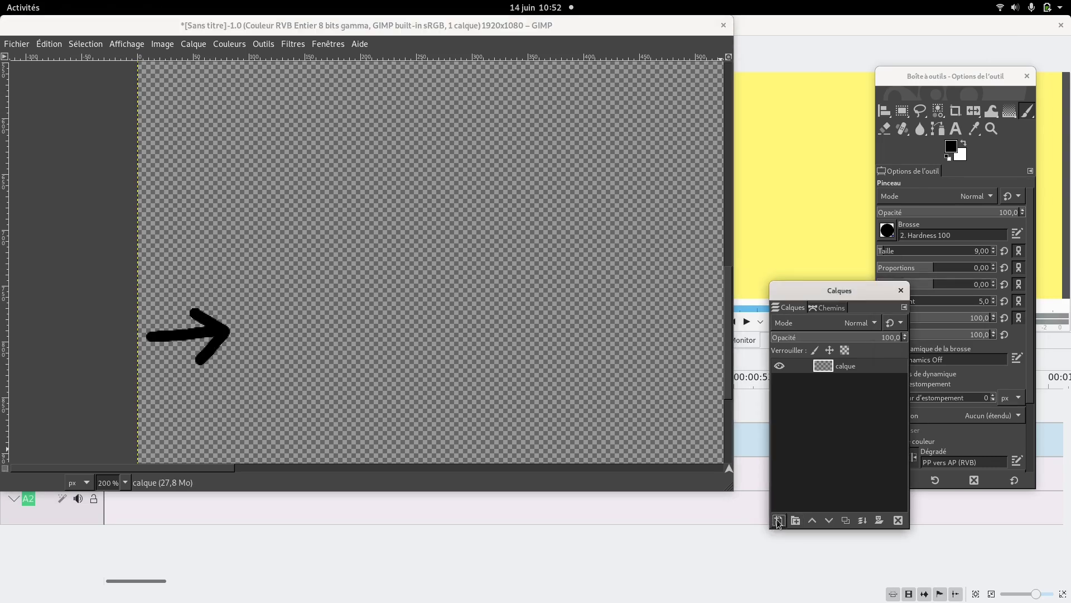
left_click(949, 586)
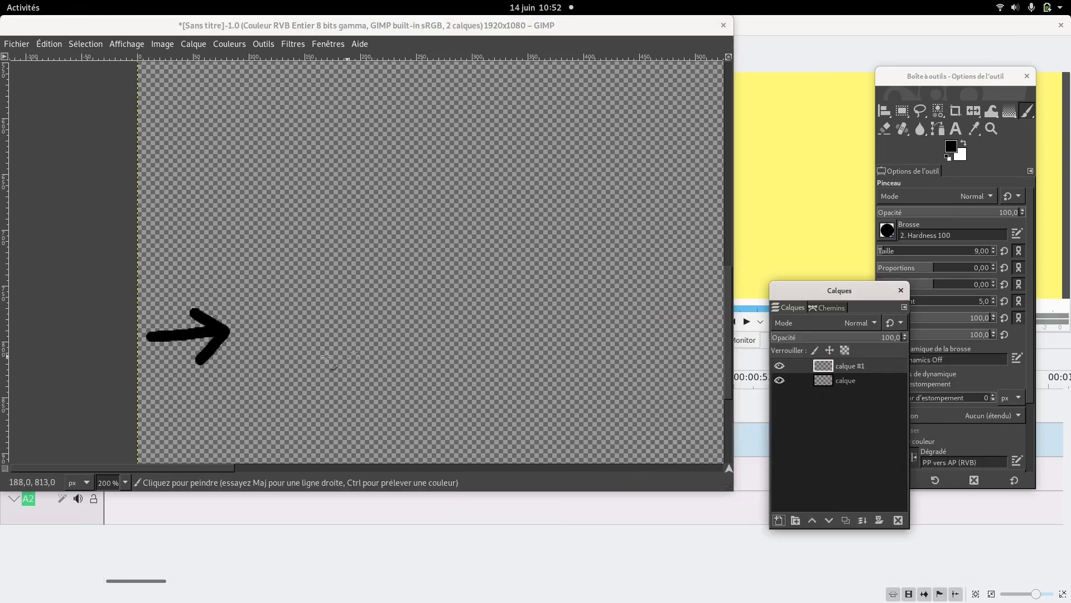
mouse_move(224, 330)
left_mouse_down()
mouse_move(301, 313)
mouse_move(284, 307)
mouse_move(296, 329)
mouse_move(288, 338)
left_mouse_up()
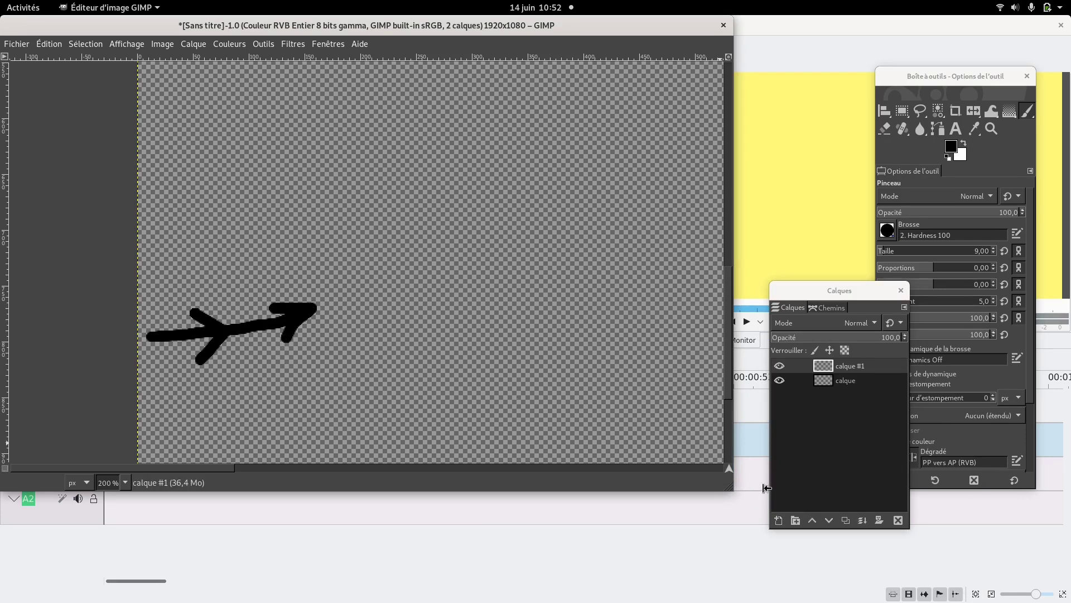
left_click(778, 520)
left_click(970, 591)
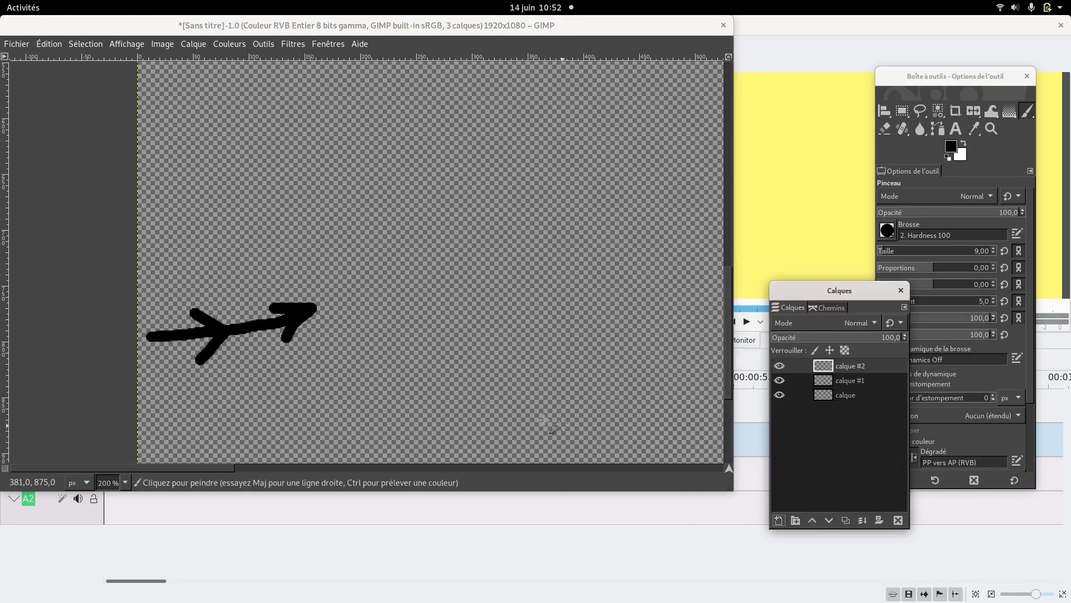
left_click_drag(310, 309, 366, 290)
mouse_move(332, 272)
left_mouse_down()
mouse_move(367, 314)
mouse_move(378, 286)
mouse_move(444, 250)
left_mouse_up()
left_click(778, 520)
left_click(963, 587)
left_click_drag(402, 244, 442, 272)
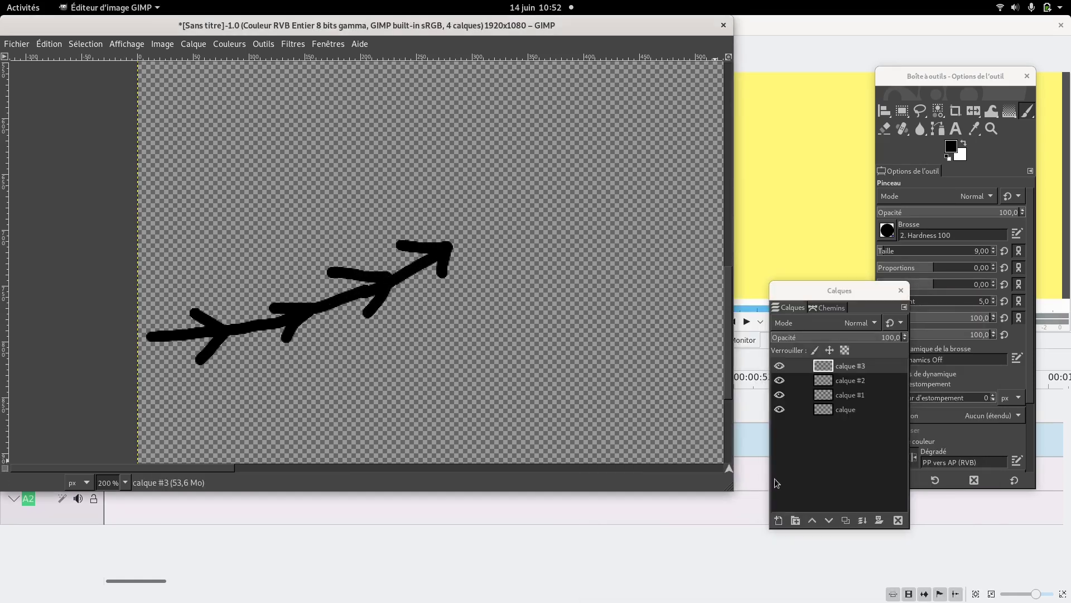
Step: Add three more transparent layers, painting one arrow on each so the trail climbs steeply and curves over to the right
left_click(778, 521)
left_click(964, 588)
scroll(546, 283, "right", 3)
scroll(545, 282, "down", 2)
scroll(260, 264, "up", 1)
scroll(210, 271, "up", 3)
left_click_drag(210, 371, 246, 335)
mouse_move(215, 339)
left_mouse_down()
mouse_move(245, 354)
mouse_move(275, 295)
left_mouse_up()
key("shift+ctrl+n")
key("Return")
mouse_move(247, 305)
left_mouse_down()
mouse_move(312, 273)
mouse_move(348, 269)
left_mouse_up()
key("shift+ctrl+n")
key("Return")
mouse_move(326, 252)
left_mouse_down()
mouse_move(355, 276)
mouse_move(339, 289)
left_mouse_up()
Step: Undo and repaint the curved arrow's head, and paint an arrow sloping down to the right on a new transparent layer
left_click(779, 520)
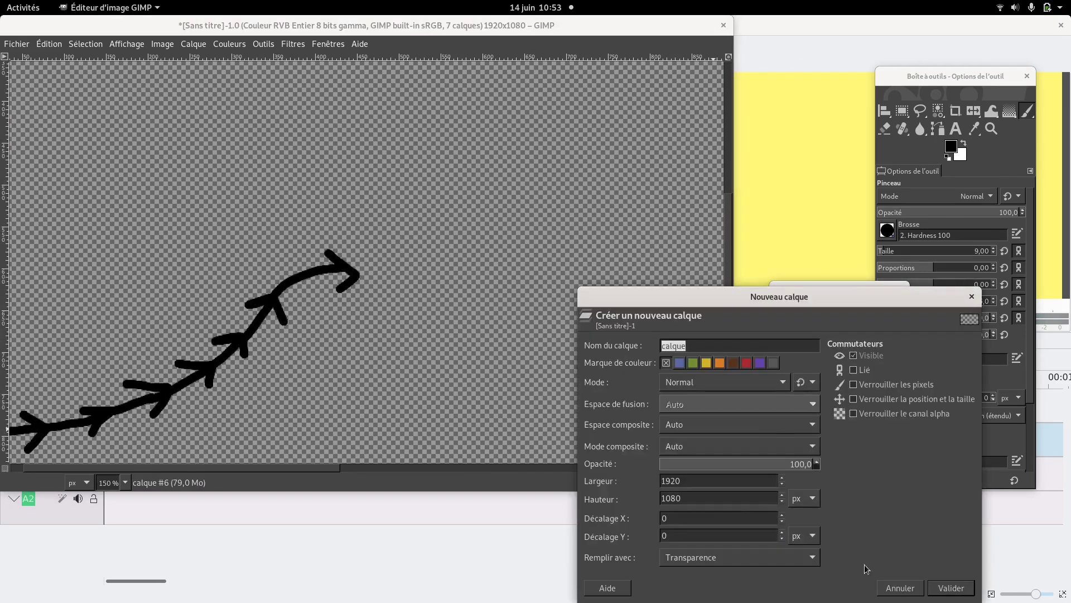
left_click(905, 588)
key("ctrl+z")
left_click(778, 520)
mouse_move(324, 247)
left_mouse_down()
mouse_move(333, 286)
mouse_move(443, 322)
left_mouse_up()
key("Return")
Step: Paint an arrow curving along the bottom of a loop and one turning upward, each on its own transparent layer
mouse_move(418, 328)
left_mouse_down()
mouse_move(444, 322)
mouse_move(544, 352)
left_mouse_up()
key("shift+ctrl+n")
key("Return")
mouse_move(527, 337)
left_mouse_down()
mouse_move(554, 339)
mouse_move(588, 292)
left_mouse_up()
key("shift+ctrl+n")
key("Return")
mouse_move(559, 305)
left_mouse_down()
mouse_move(589, 293)
mouse_move(598, 314)
left_mouse_up()
Step: Add a transparent layer and continue the arrow trail up the right side of the loop
left_click(779, 520)
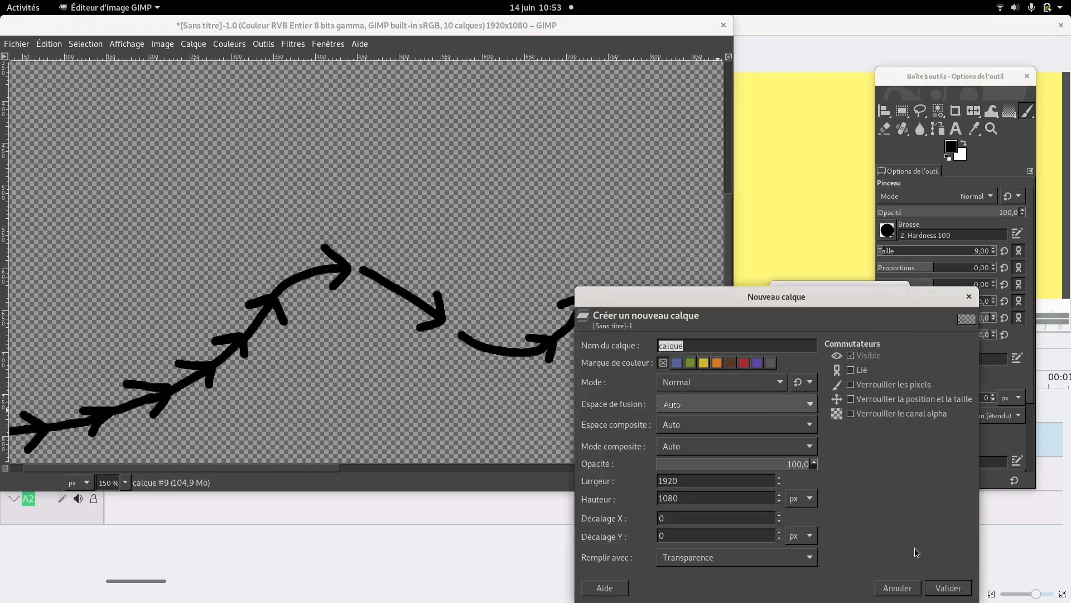
left_click(948, 588)
scroll(564, 324, "right", 2)
left_click_drag(232, 293, 255, 260)
left_click_drag(232, 295, 245, 245)
mouse_move(245, 246)
left_mouse_down()
mouse_move(267, 257)
mouse_move(211, 210)
left_mouse_up()
Step: Add two transparent layers and paint arrows leading leftward over the top of the loop
key("shift+ctrl+n")
key("Return")
mouse_move(211, 210)
left_mouse_down()
mouse_move(210, 229)
mouse_move(234, 202)
mouse_move(141, 212)
left_mouse_up()
left_click(779, 520)
key("Return")
left_click_drag(141, 212, 165, 224)
mouse_move(142, 212)
left_mouse_down()
mouse_move(162, 187)
mouse_move(114, 253)
left_mouse_up()
Step: Add two transparent layers and paint arrows down the left side of the loop and back across its bottom
left_click(778, 520)
left_click(949, 588)
mouse_move(115, 253)
left_mouse_down()
mouse_move(101, 229)
mouse_move(136, 242)
mouse_move(121, 305)
mouse_move(143, 314)
left_mouse_up()
left_click(779, 520)
left_click(954, 587)
mouse_move(138, 296)
left_mouse_down()
mouse_move(124, 326)
mouse_move(275, 306)
mouse_move(256, 327)
left_mouse_up()
Step: Add transparent layers and paint a long, slightly rising arrow leading right out of the loop
left_click(779, 520)
left_click(951, 589)
left_click(779, 520)
left_click(966, 588)
mouse_move(302, 300)
left_mouse_down()
mouse_move(426, 283)
mouse_move(417, 298)
left_mouse_up()
Step: Add a transparent layer and paint another nearly horizontal right-pointing arrow beyond the one leaving the loop
left_click(778, 520)
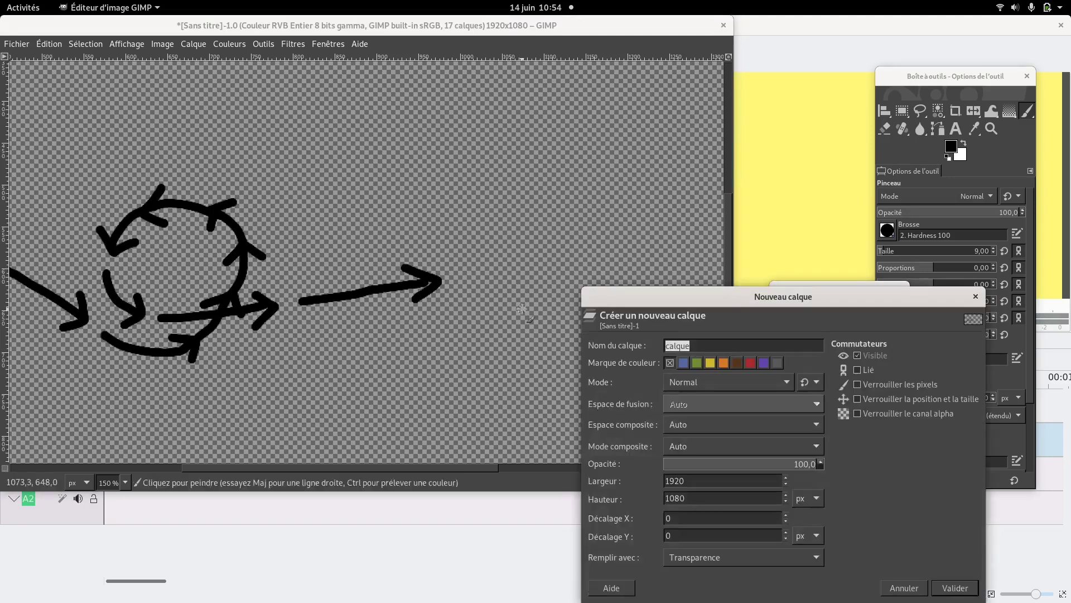
left_click(956, 588)
left_click_drag(492, 274, 639, 263)
left_click_drag(614, 248, 610, 283)
scroll(600, 287, "down", 1)
scroll(599, 287, "down", 1)
Step: Add two transparent layers and paint one short horizontal right-pointing arrow on each, extending the trail toward the right edge
left_click(779, 520)
left_click(951, 588)
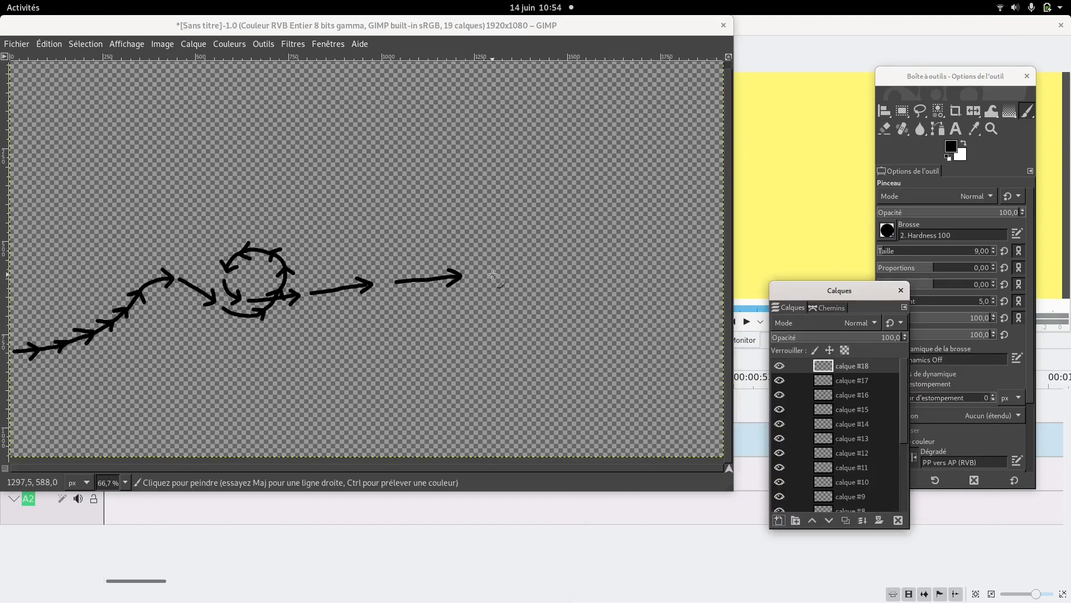
left_click_drag(493, 274, 526, 273)
mouse_move(518, 268)
left_mouse_down()
mouse_move(519, 279)
mouse_move(602, 274)
left_mouse_up()
left_click(778, 520)
left_click(955, 587)
left_click_drag(586, 268, 589, 283)
scroll(601, 272, "up", 4)
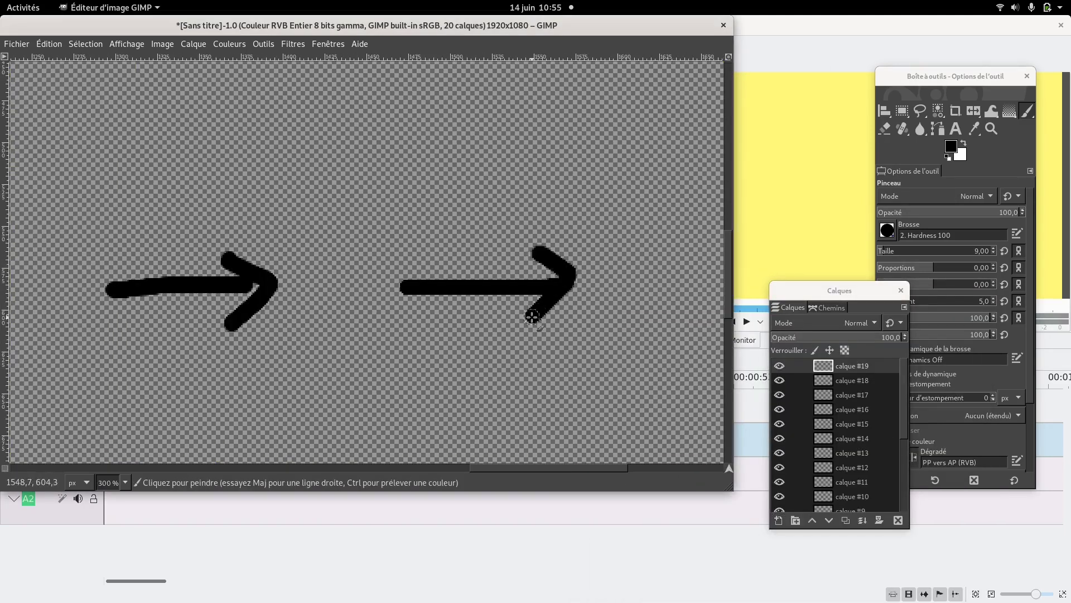
Step: Add a transparent layer and paint a final horizontal right-pointing arrow near the right edge of the canvas
scroll(566, 406, "down", 4)
scroll(619, 389, "up", 3)
left_click_drag(604, 369, 710, 367)
left_click_drag(676, 351, 680, 389)
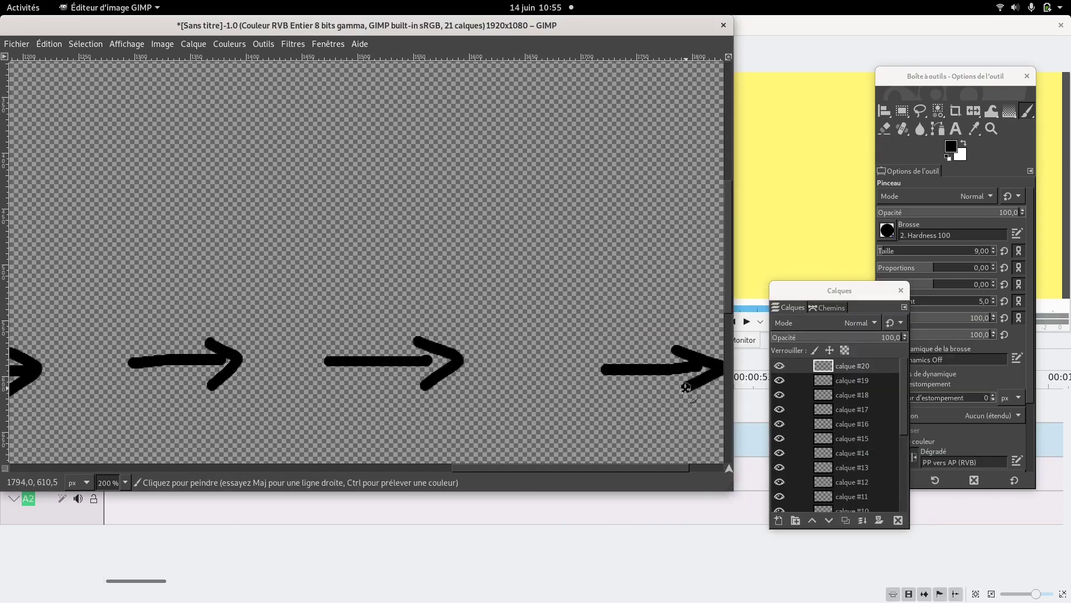
scroll(637, 366, "down", 4)
scroll(564, 281, "down", 2)
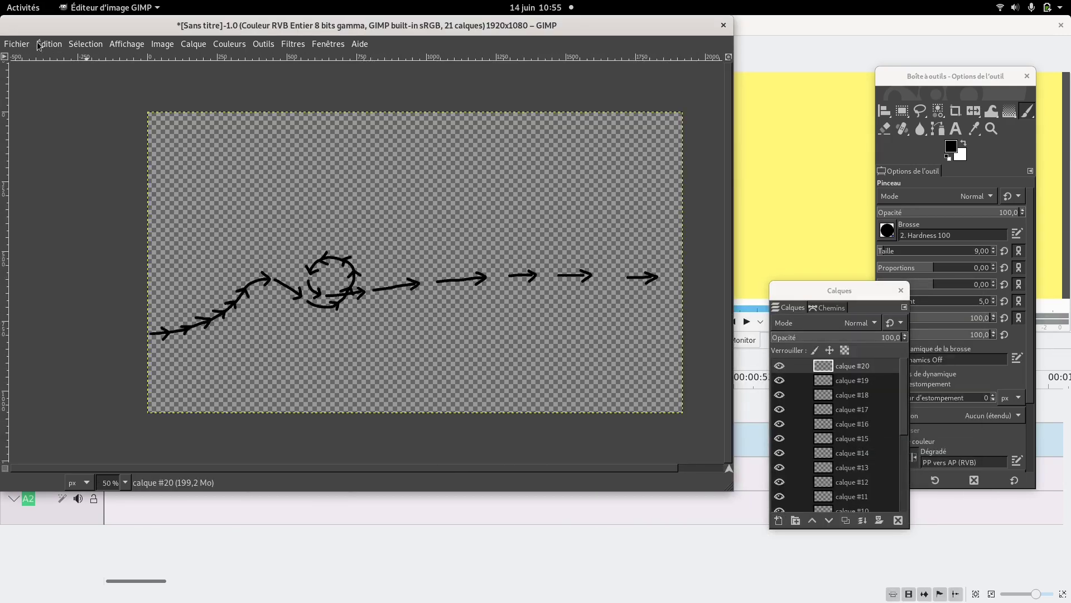
Step: Export all layers as separate PNG files named arrows into the kdenlive folder, keeping the default PNG options
left_click(12, 44)
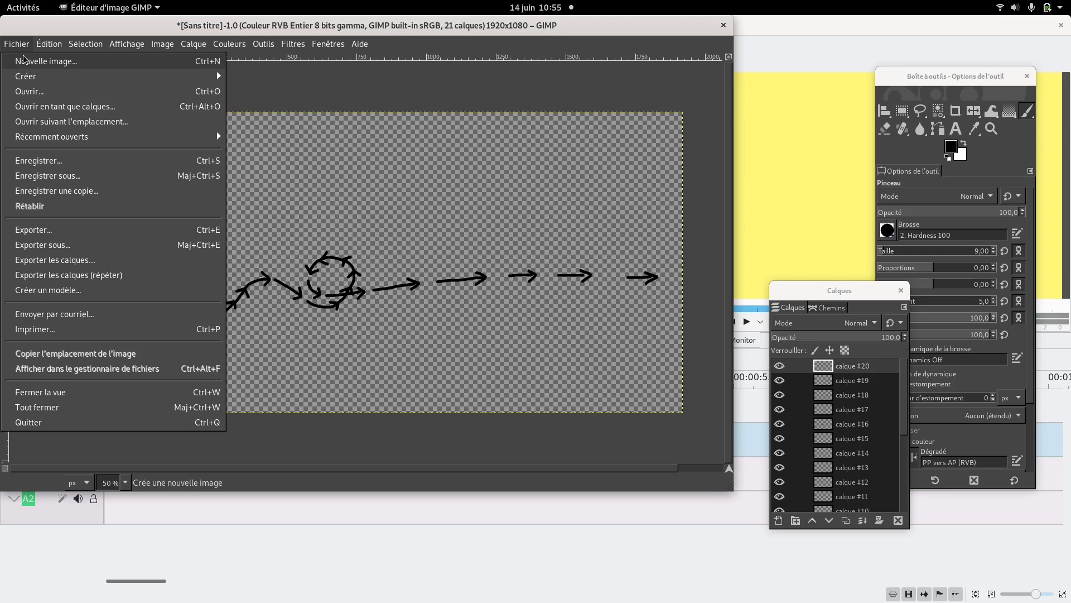
left_click(24, 49)
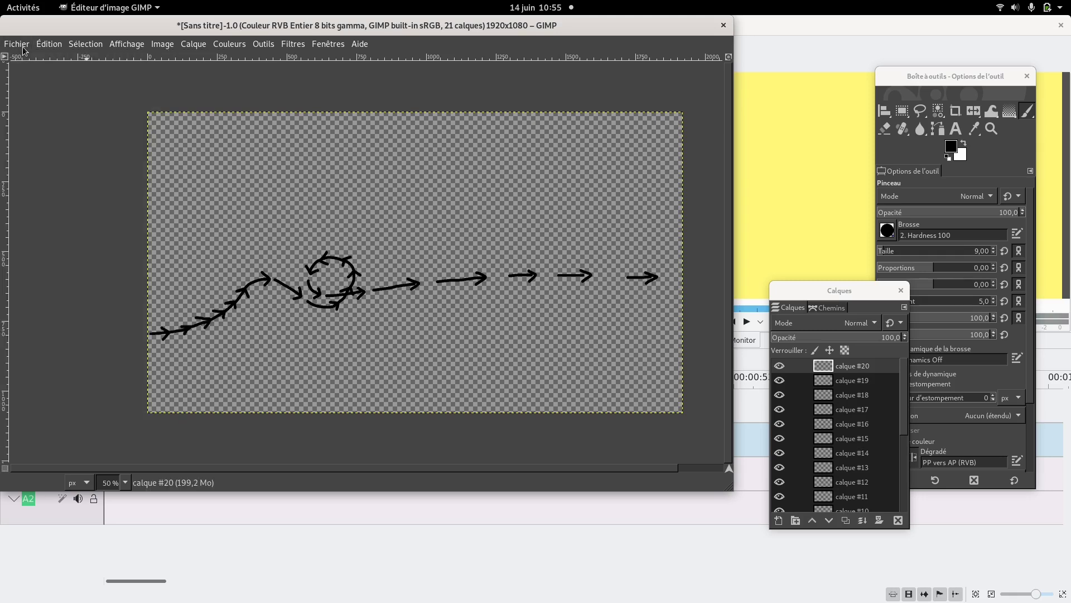
left_click(24, 49)
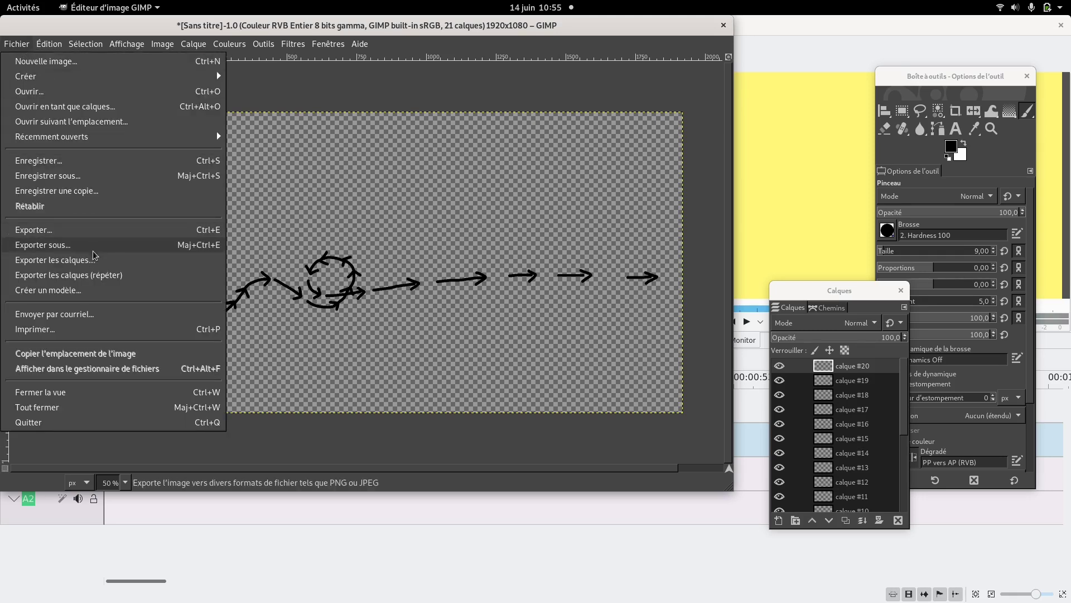
left_click(95, 267)
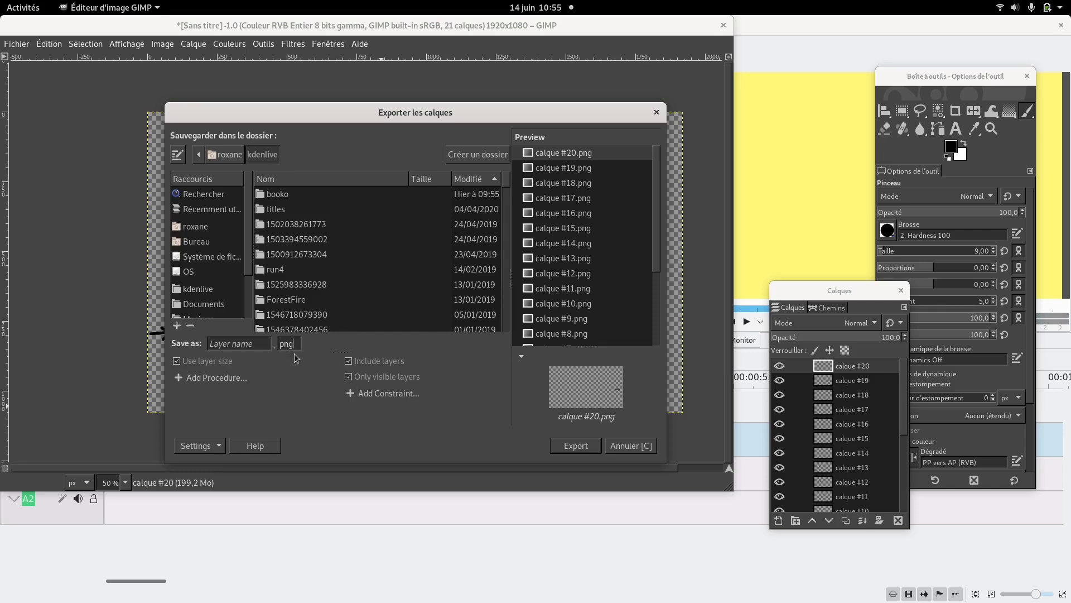
left_click(261, 344)
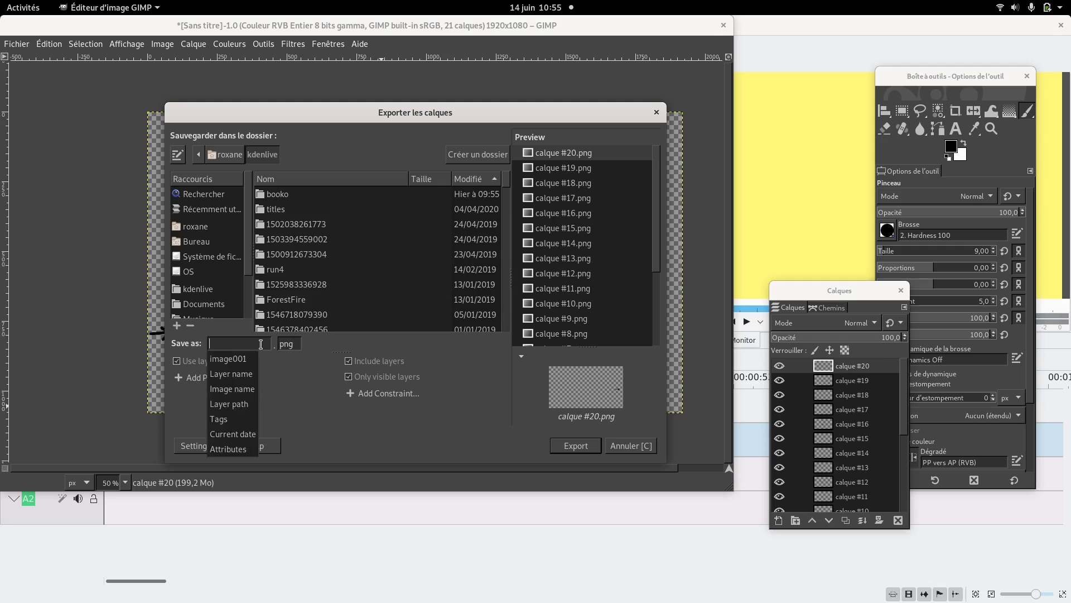
type("arrows")
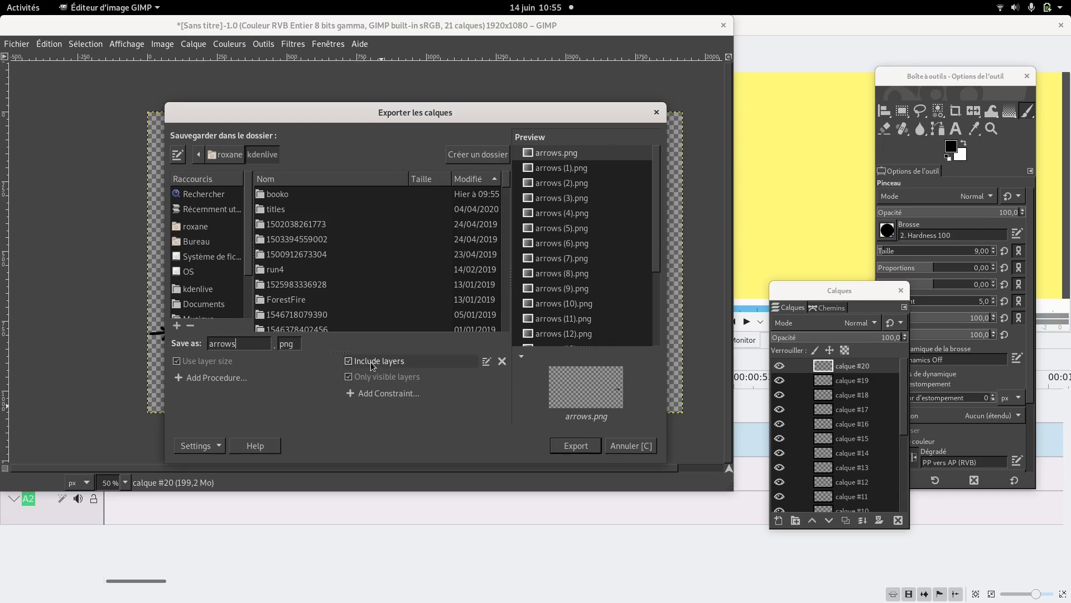
left_click(587, 447)
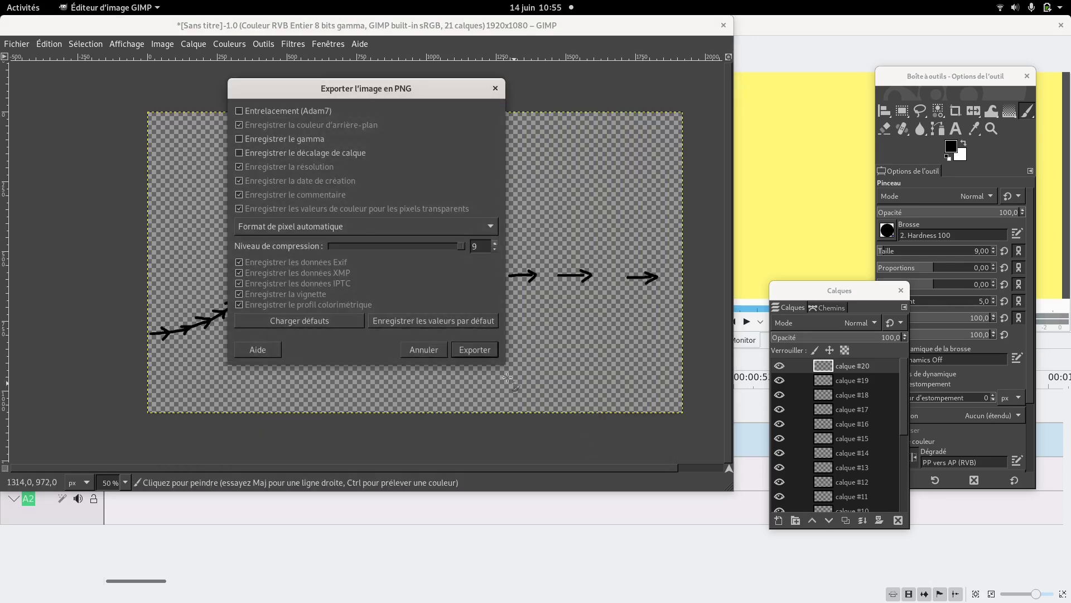
left_click(482, 347)
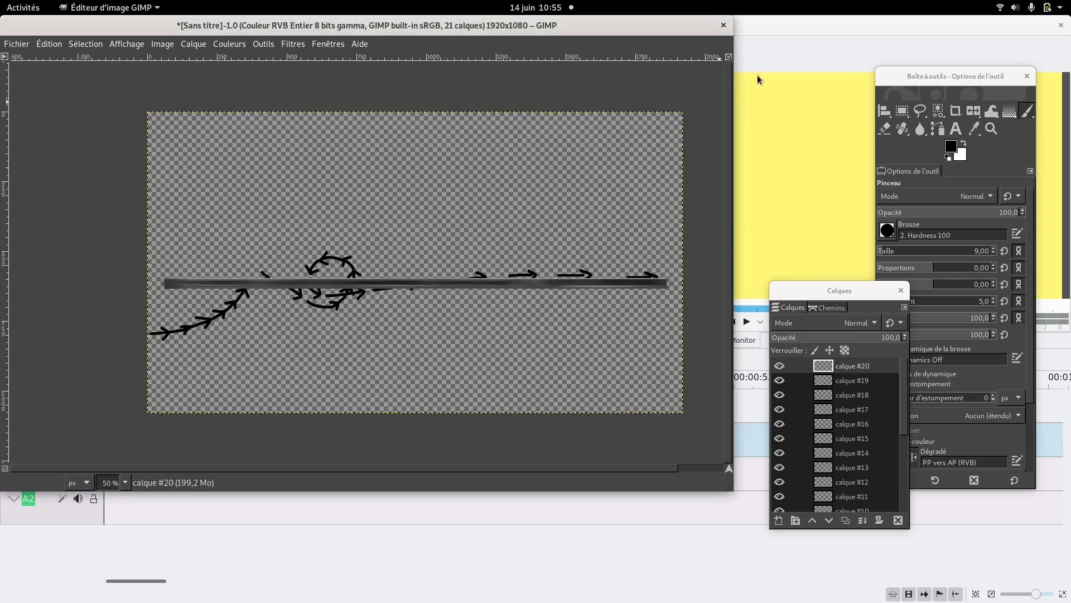
Step: Switch to the file manager, show the kdenlive folder and select the exported image arrows (20).png
mouse_move(0, 0)
left_click(582, 394)
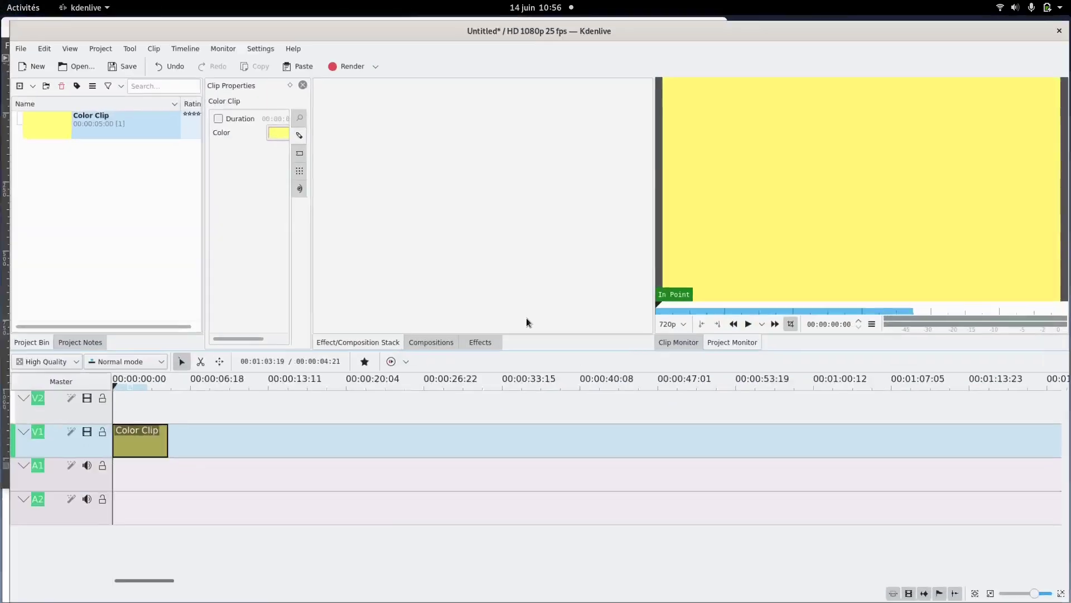
left_click(814, 224)
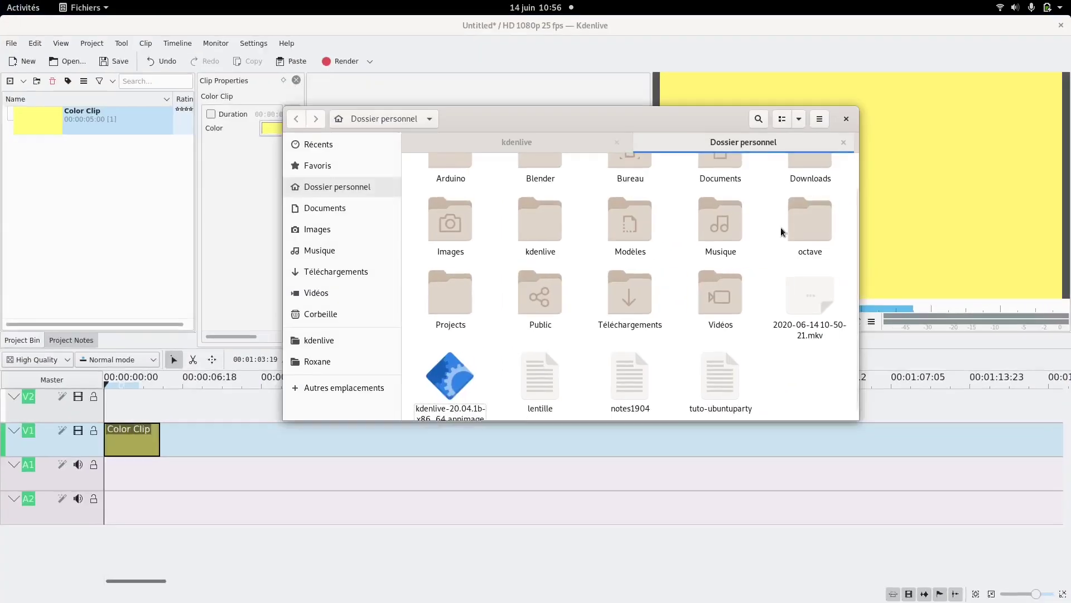
left_click(578, 147)
left_click(511, 369)
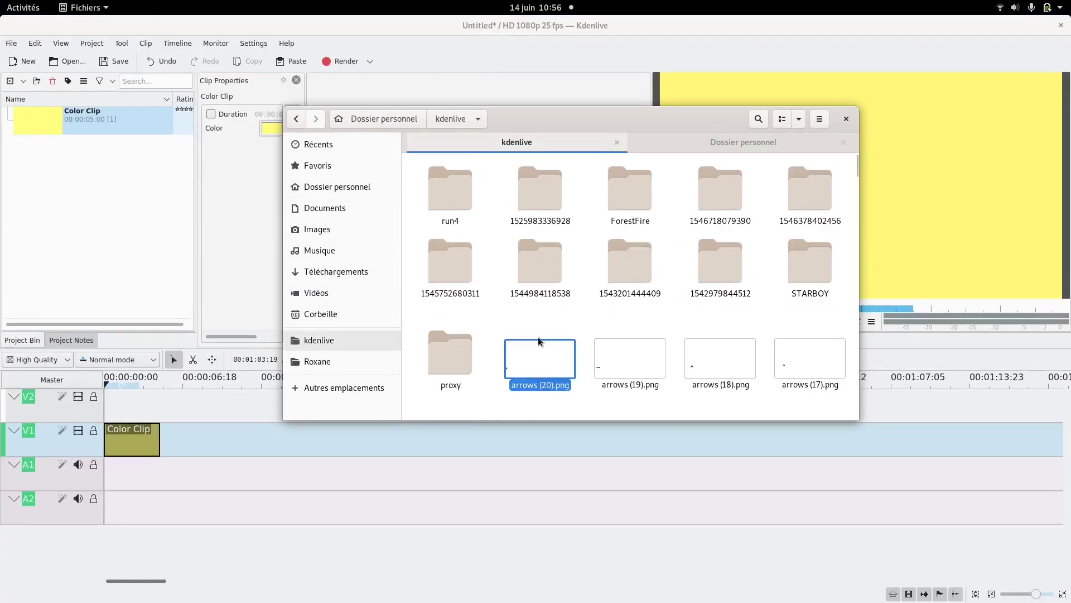
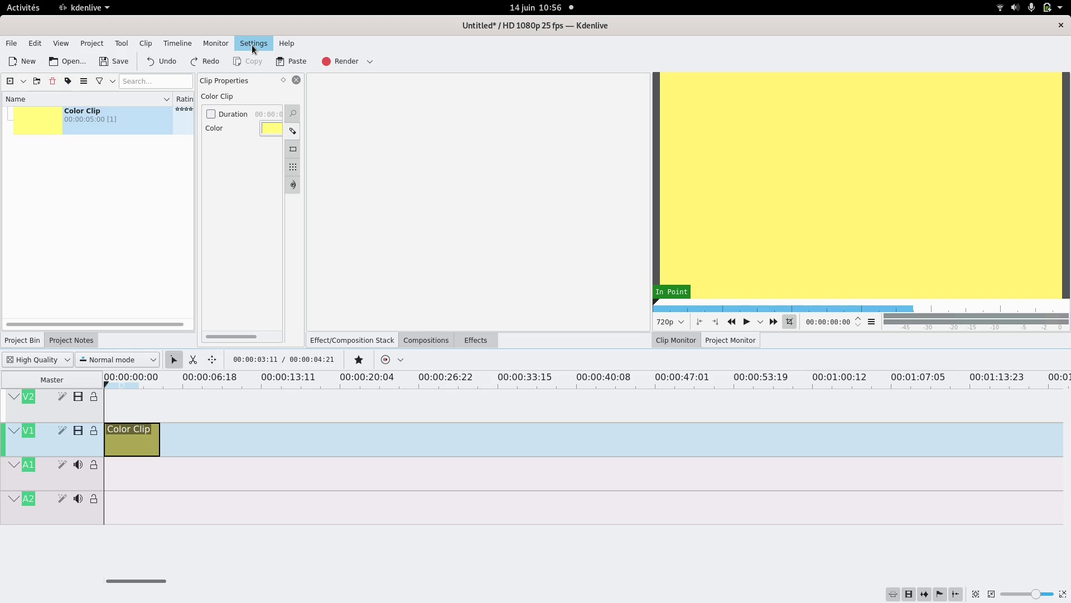
left_click(252, 44)
left_click(252, 45)
right_click(107, 174)
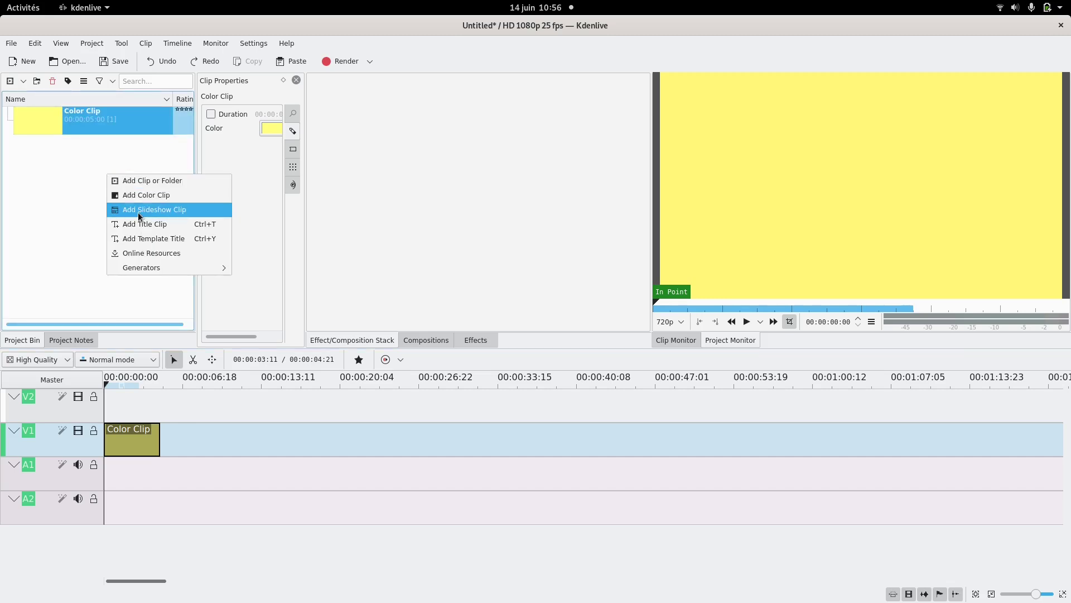
left_click(86, 198)
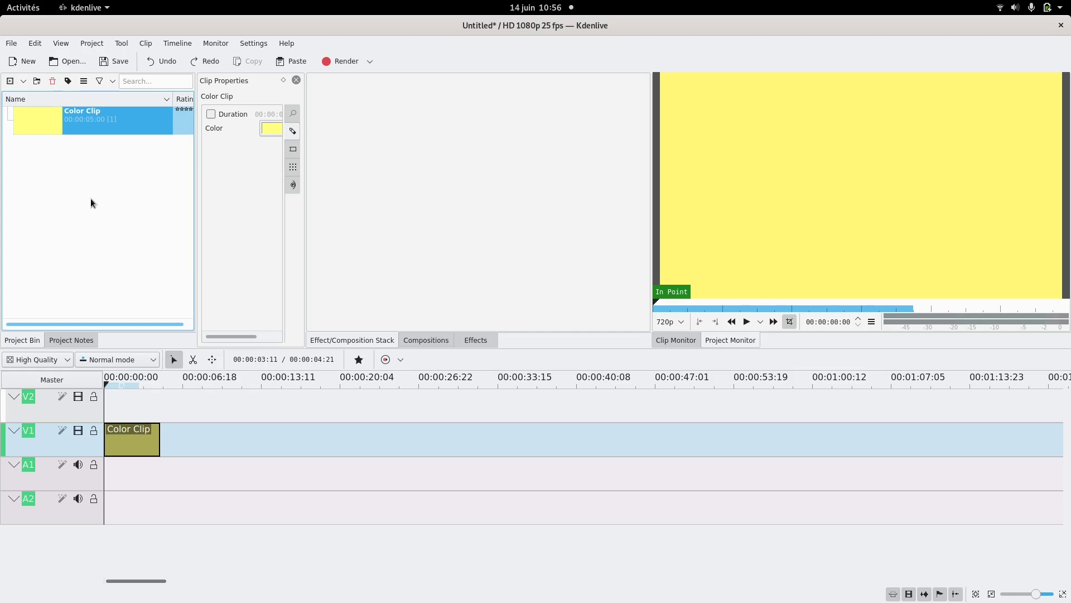
Step: Set the default duration of image clips to 00:00:00:02 in Kdenlive's configuration
left_click(265, 45)
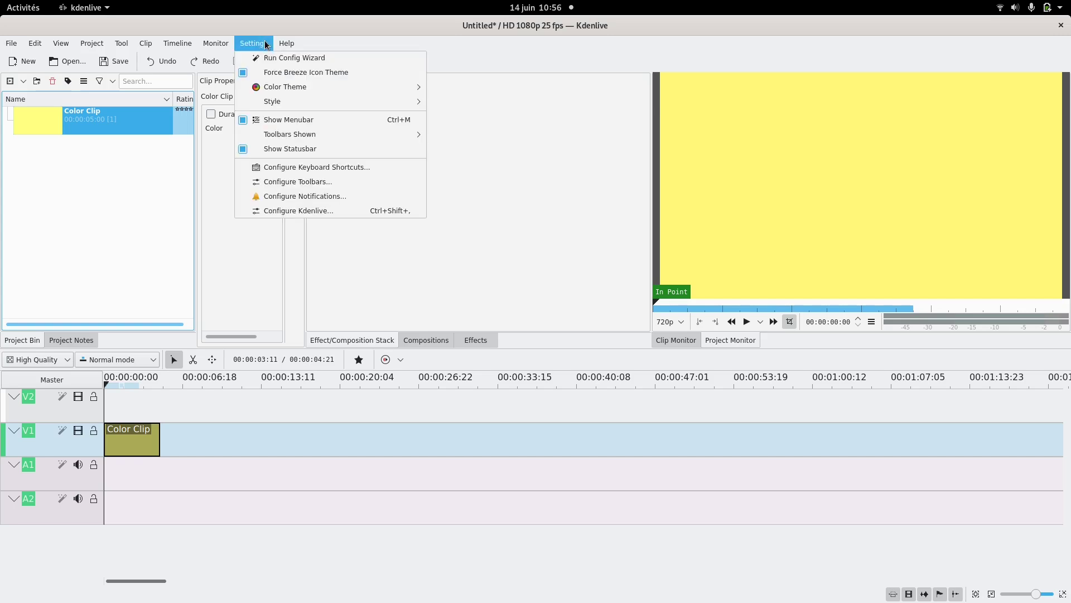
left_click(320, 212)
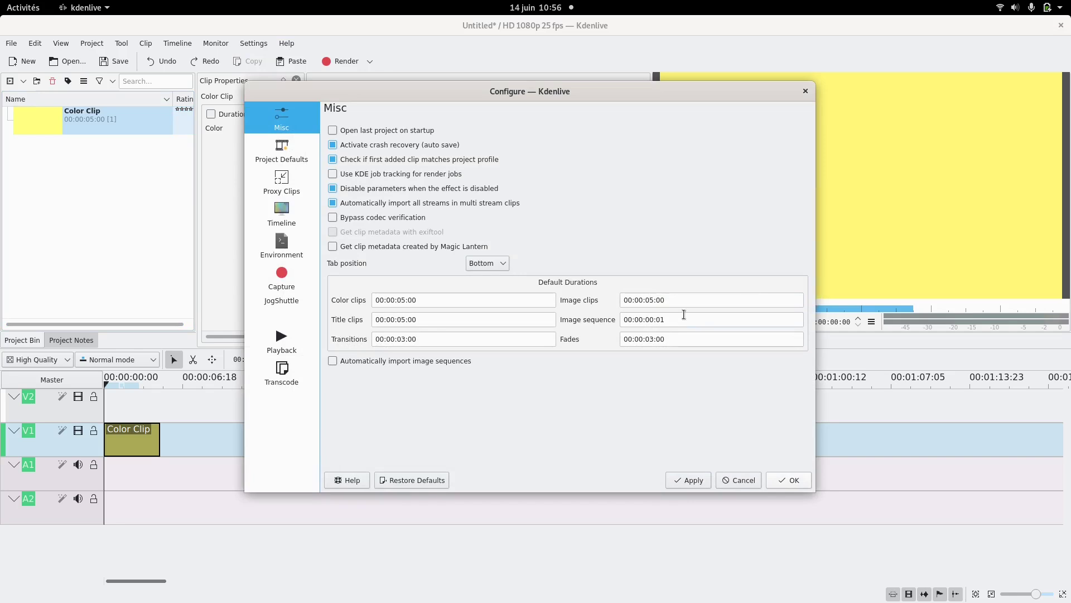
left_click(654, 301)
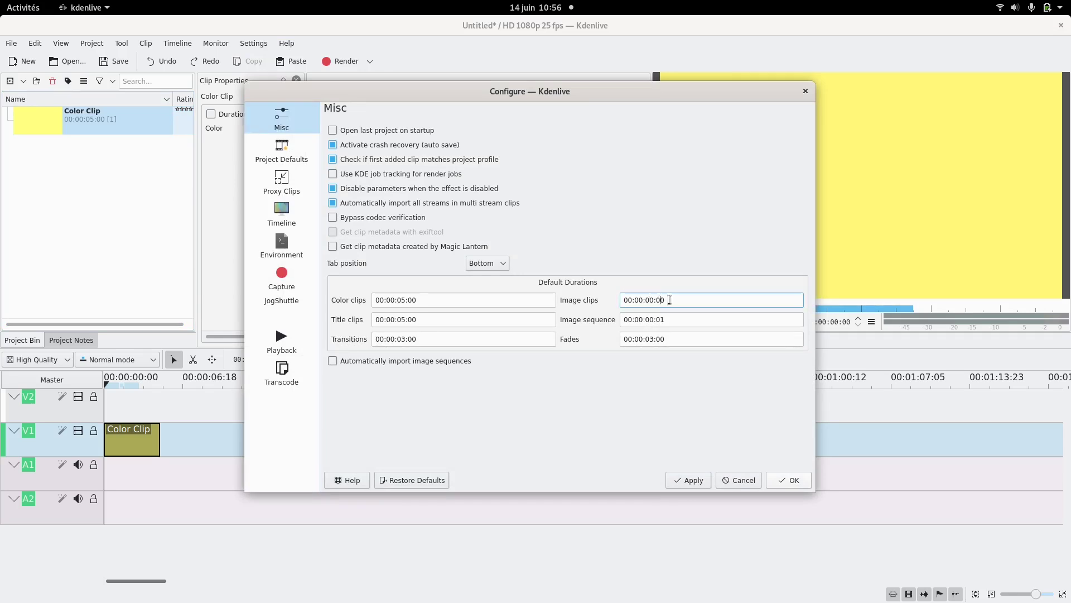
left_click(795, 481)
Step: Import the selected arrows PNG images from the file manager's kdenlive folder into Kdenlive's project bin
mouse_move(1, 1)
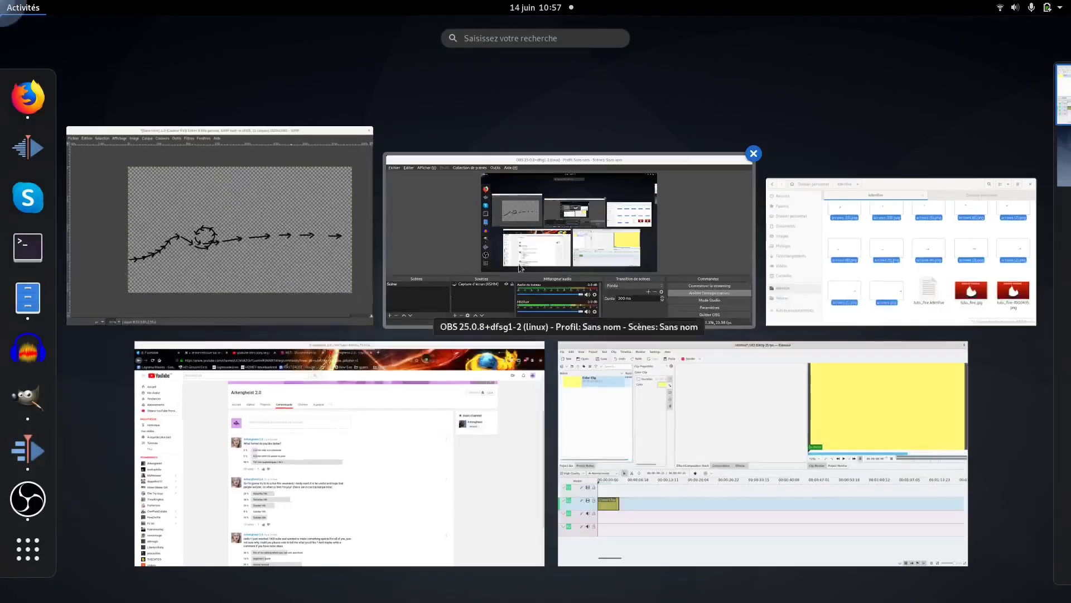
left_click(885, 316)
left_click_drag(637, 260, 120, 221)
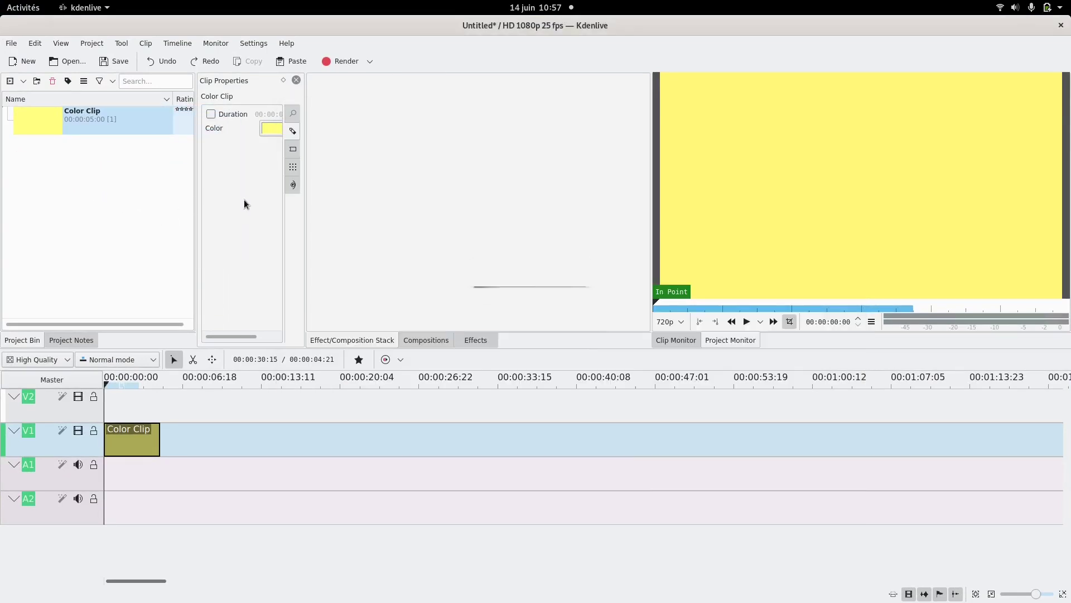
left_click(98, 259)
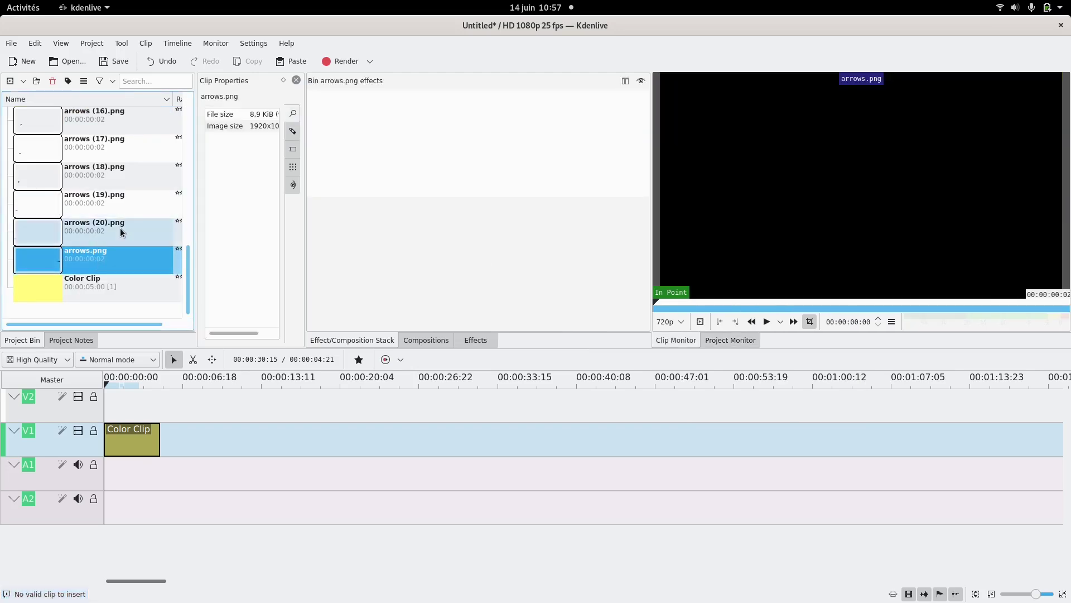
Step: Sort the bin by name in descending order and place arrows (20).png through arrows (1).png, followed by arrows.png, from the start of track V2
scroll(119, 228, "up", 5)
left_click(132, 101)
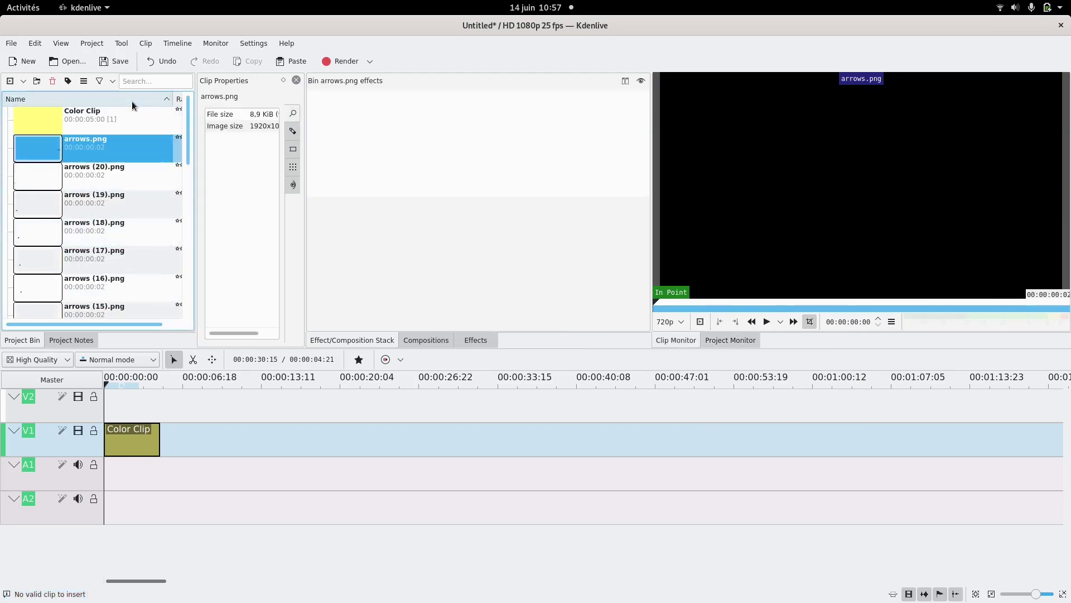
left_click(73, 173)
scroll(92, 209, "down", 5)
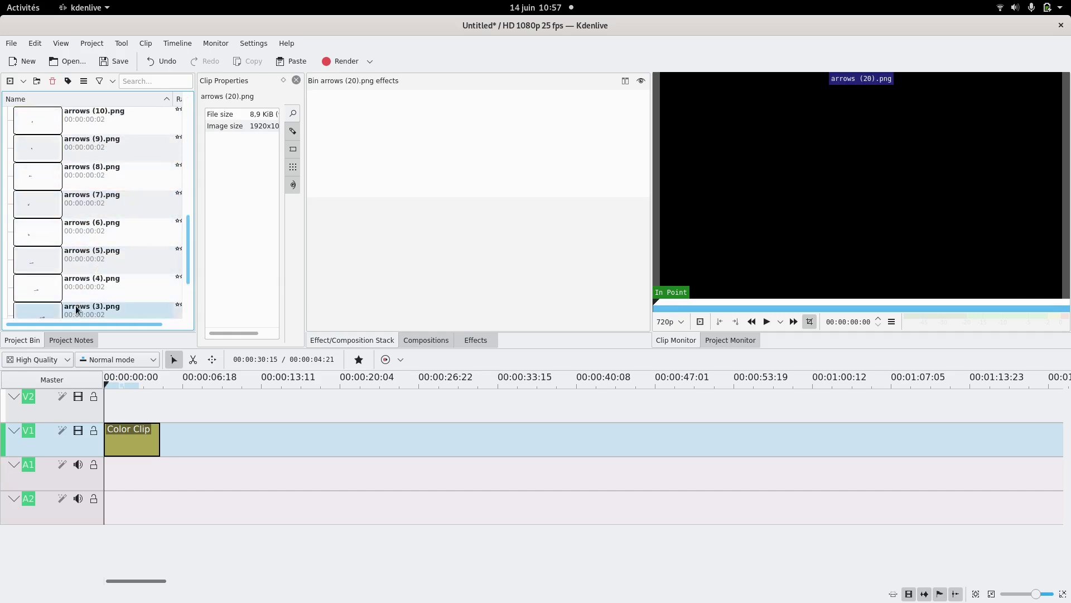
left_click(76, 298)
left_click(50, 295, "shift")
left_click_drag(79, 203, 112, 407)
scroll(84, 234, "up", 10)
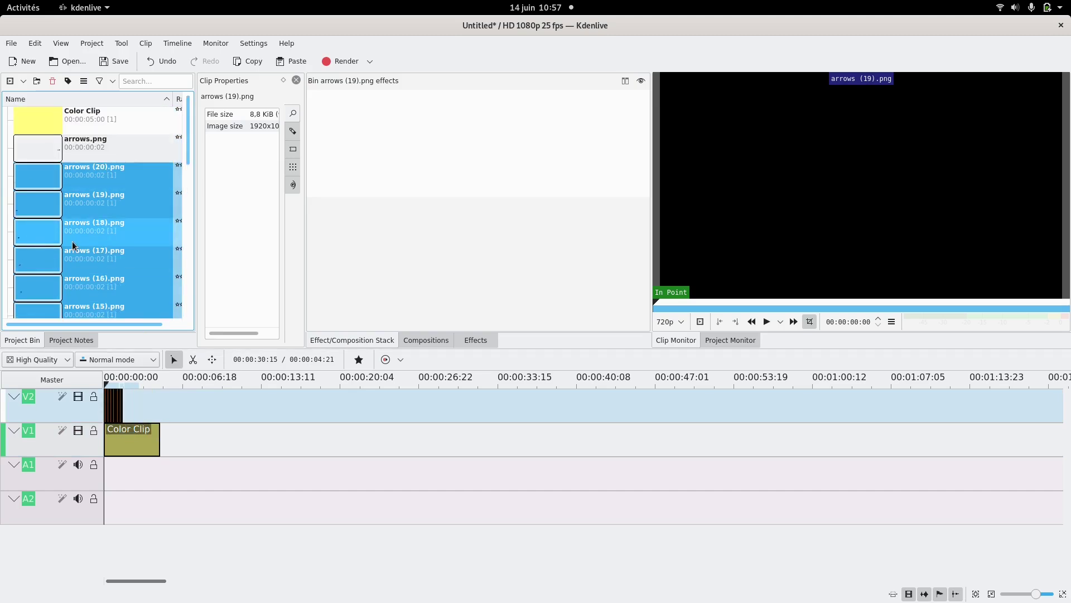
left_click(49, 152)
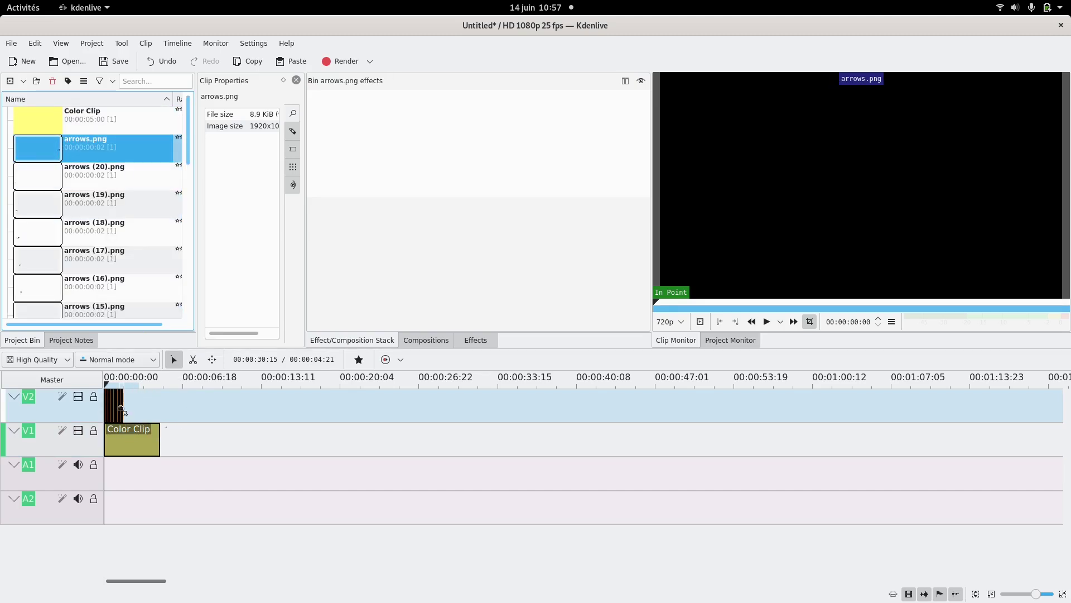
Step: Play the arrow sequence over the yellow color clip from the start of the timeline
scroll(122, 461, "up", 5)
scroll(122, 461, "left", 5)
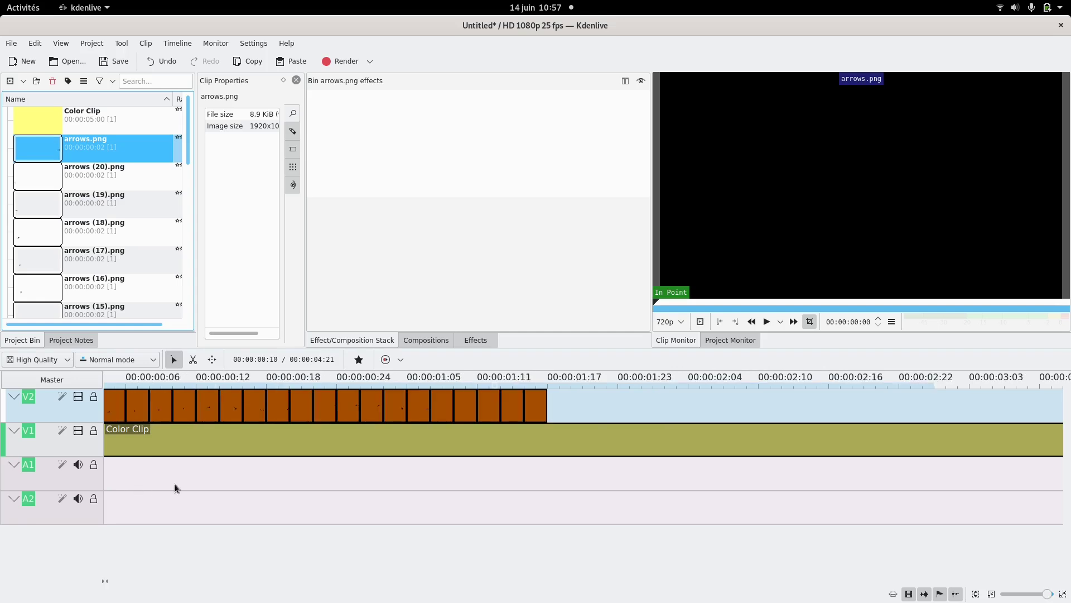
scroll(174, 483, "left", 2)
left_click(107, 466)
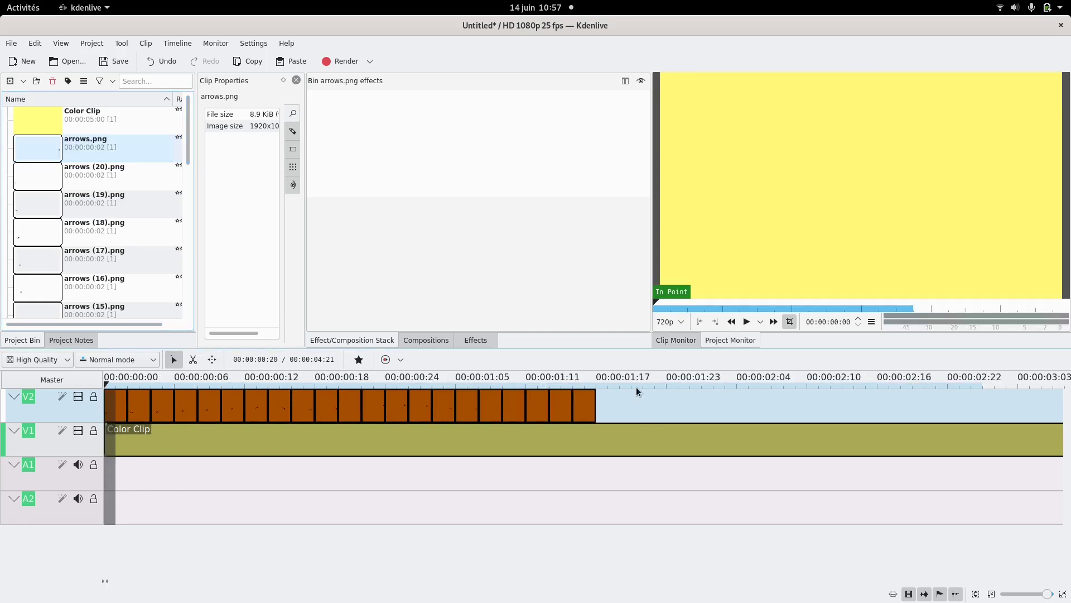
left_click(747, 322)
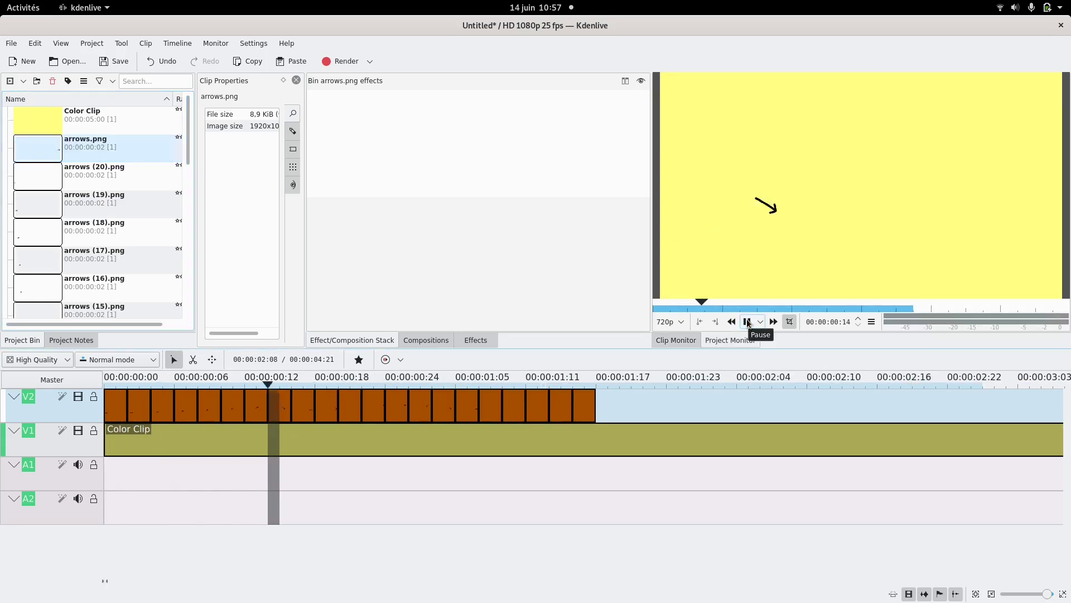
left_click(748, 323)
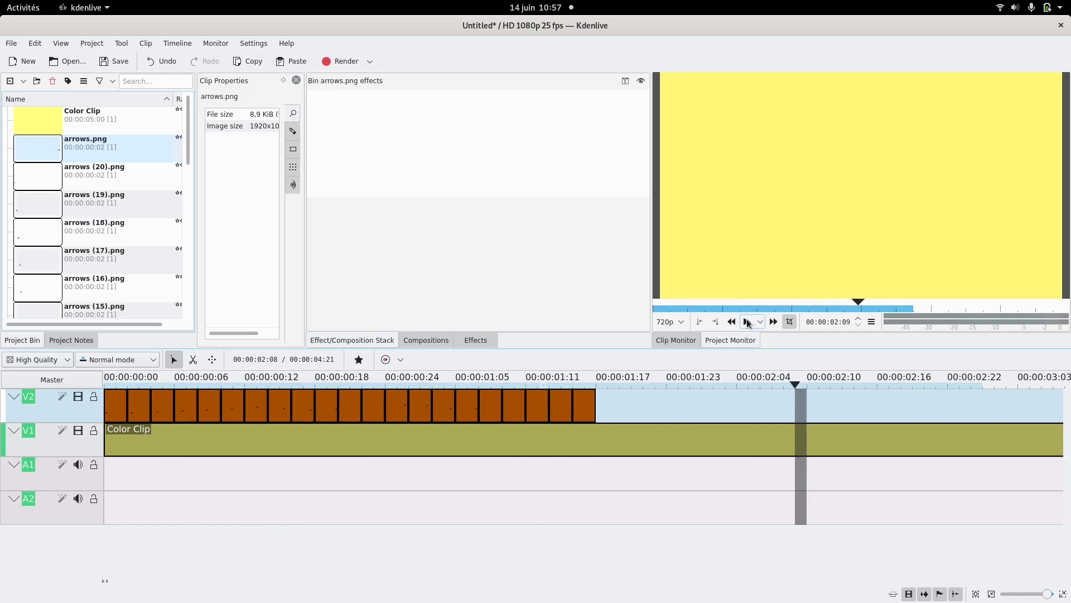
Step: Switch to the file manager and search the kdenlive folder for "squ"
scroll(612, 476, "down", 3)
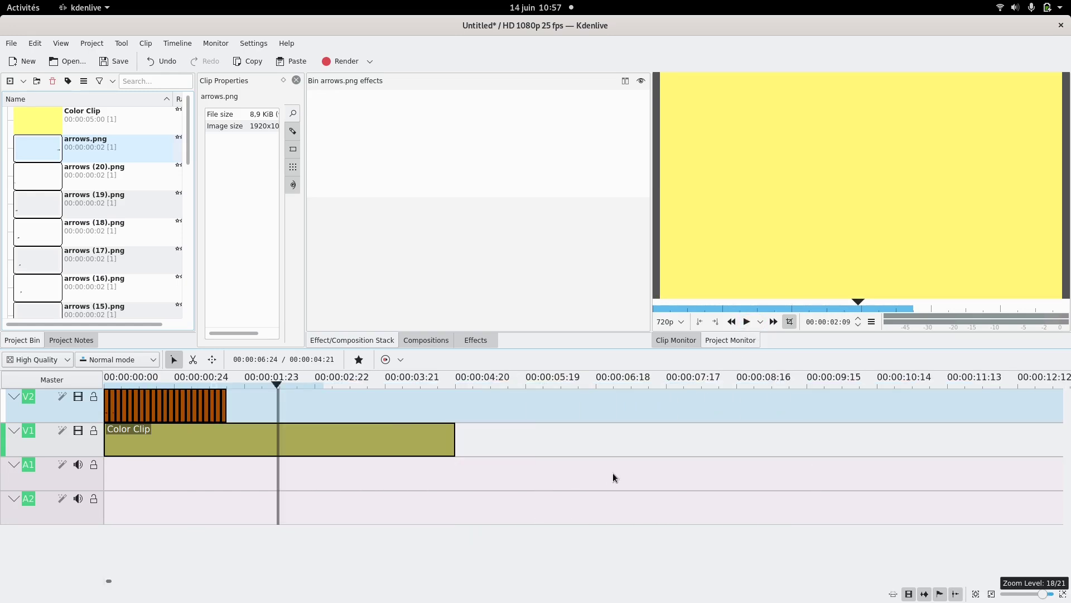
key("super")
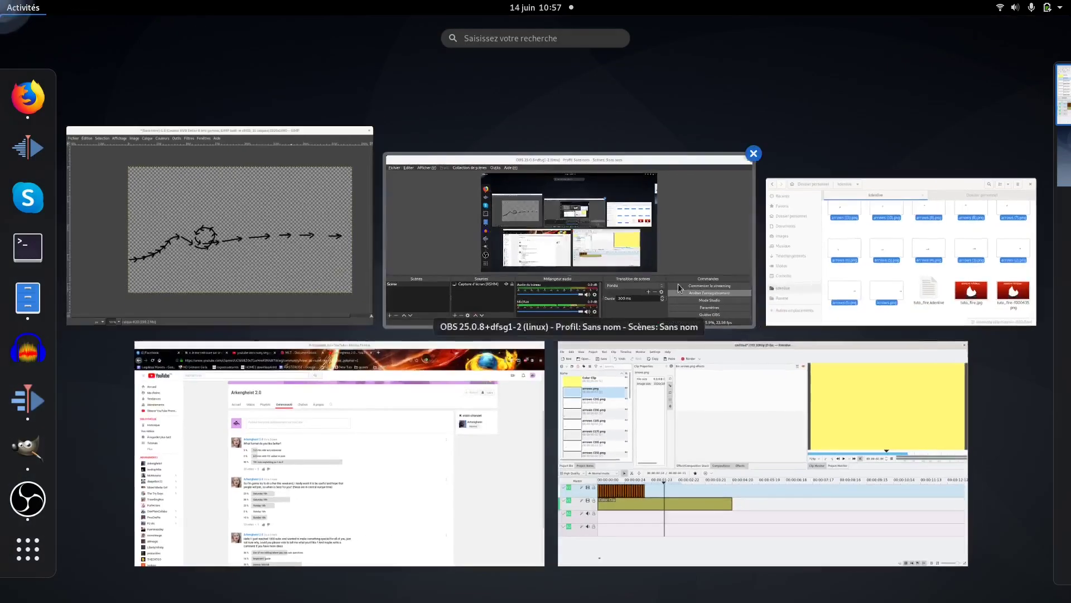
left_click(846, 267)
scroll(794, 192, "down", 3)
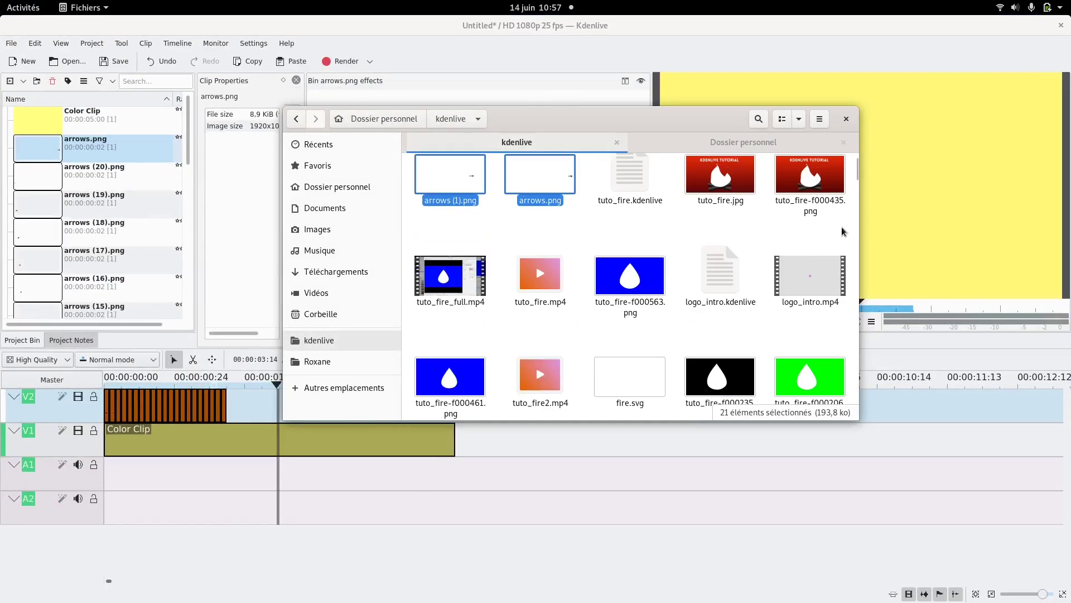
left_click(758, 119)
type("swwui")
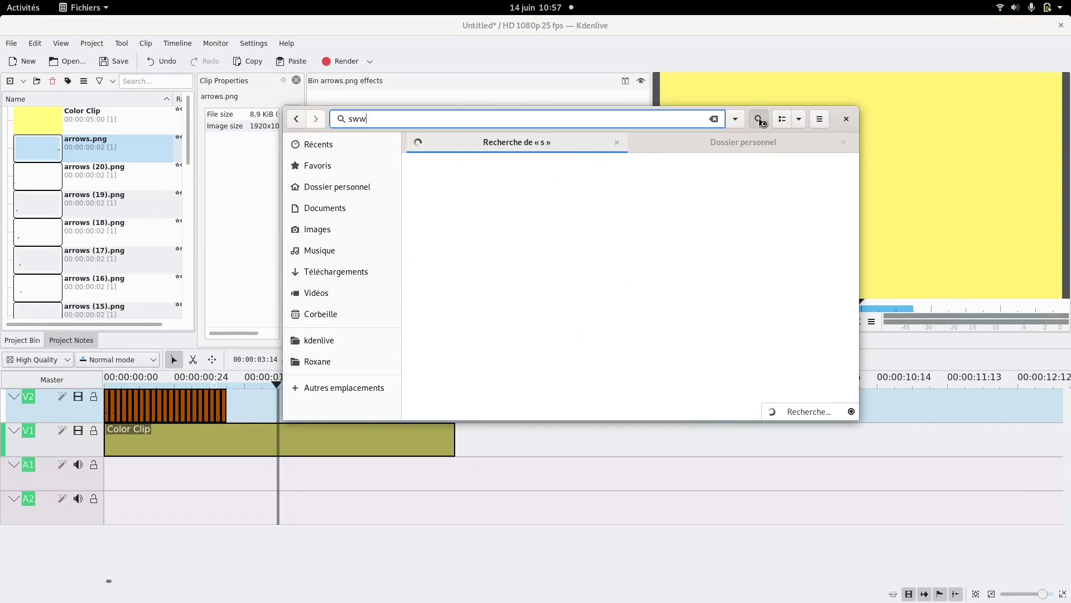
key("BackSpace")
key("BackSpace")
key("BackSpace")
key("BackSpace")
key("BackSpace")
left_click(759, 119)
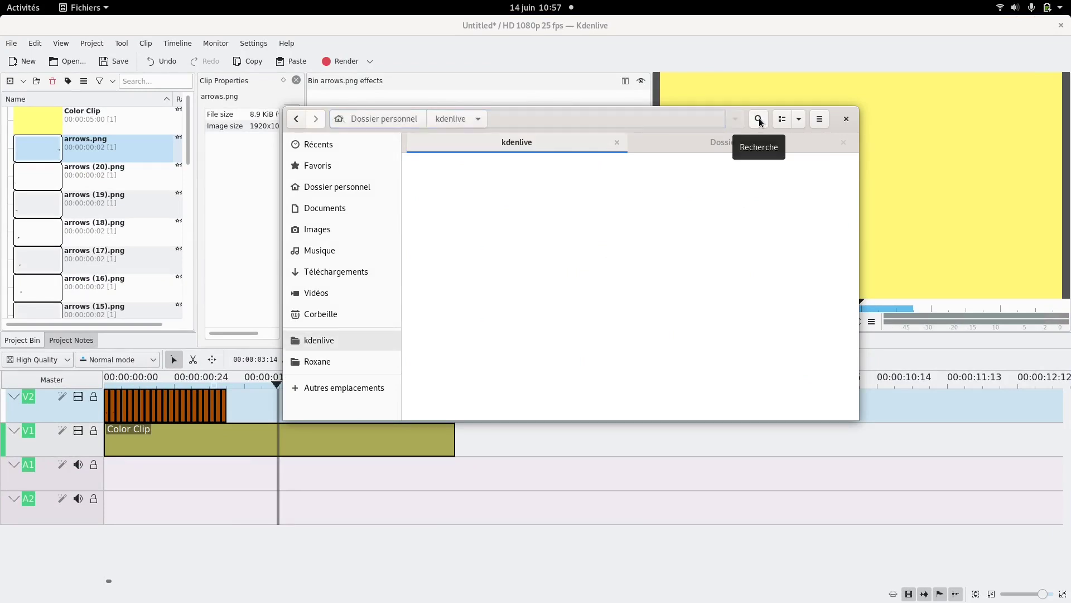
type("squ")
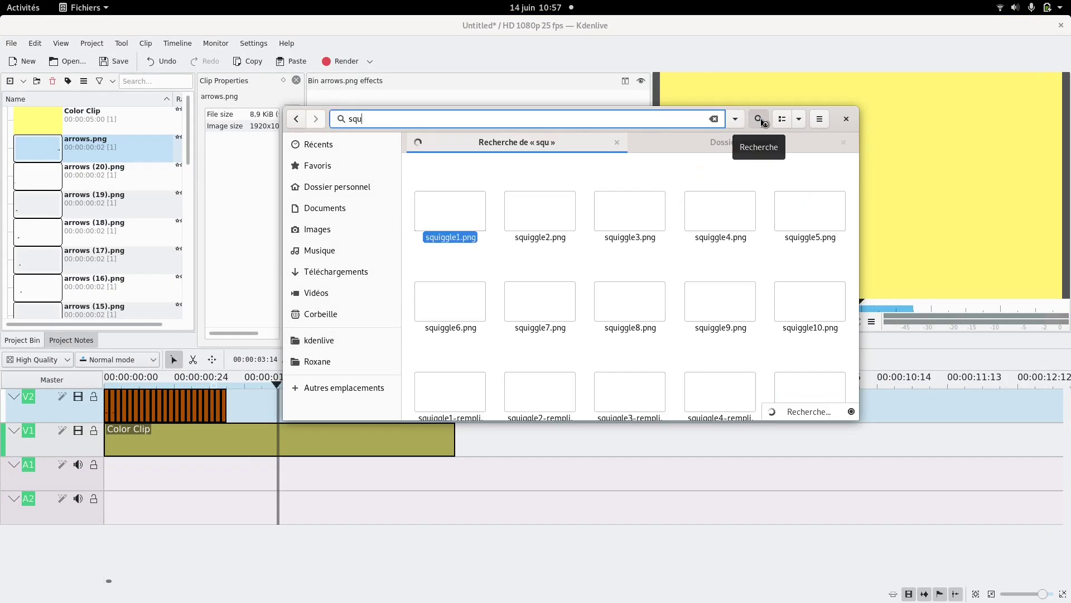
Step: Select squiggle1.png through squiggle10.png and import them into Kdenlive's project bin
scroll(668, 303, "down", 2)
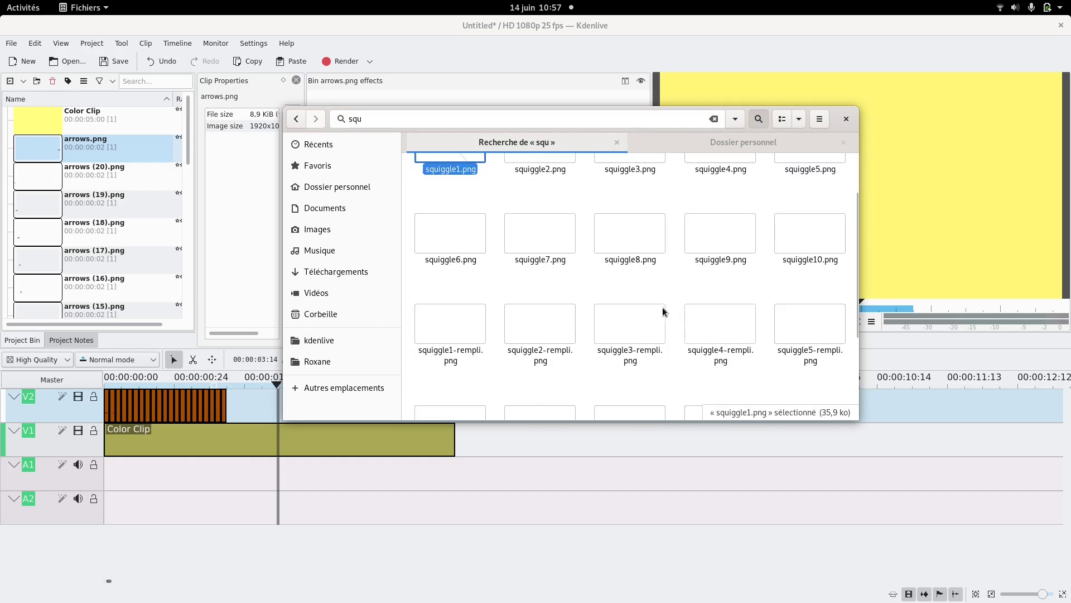
left_click(805, 248, "shift")
mouse_move(472, 241)
left_mouse_down()
mouse_move(62, 240)
mouse_move(65, 249)
left_mouse_up()
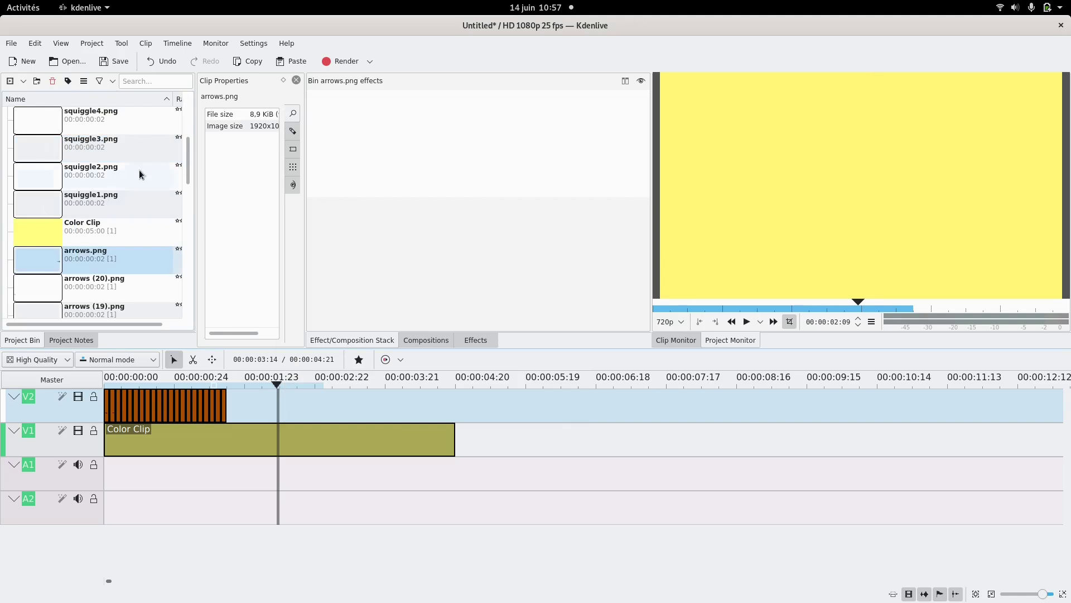
Step: Sort the bin by name in ascending order and place squiggle1.png through squiggle10.png on track V2, starting where the color clip ends
left_click(95, 103)
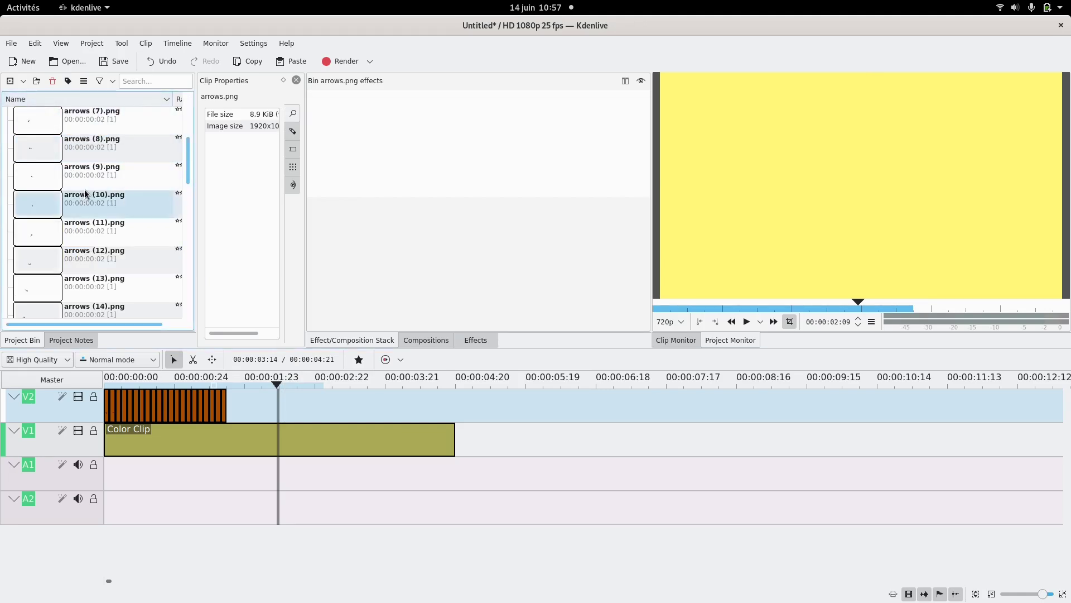
scroll(108, 235, "down", 10)
scroll(109, 236, "up", 1)
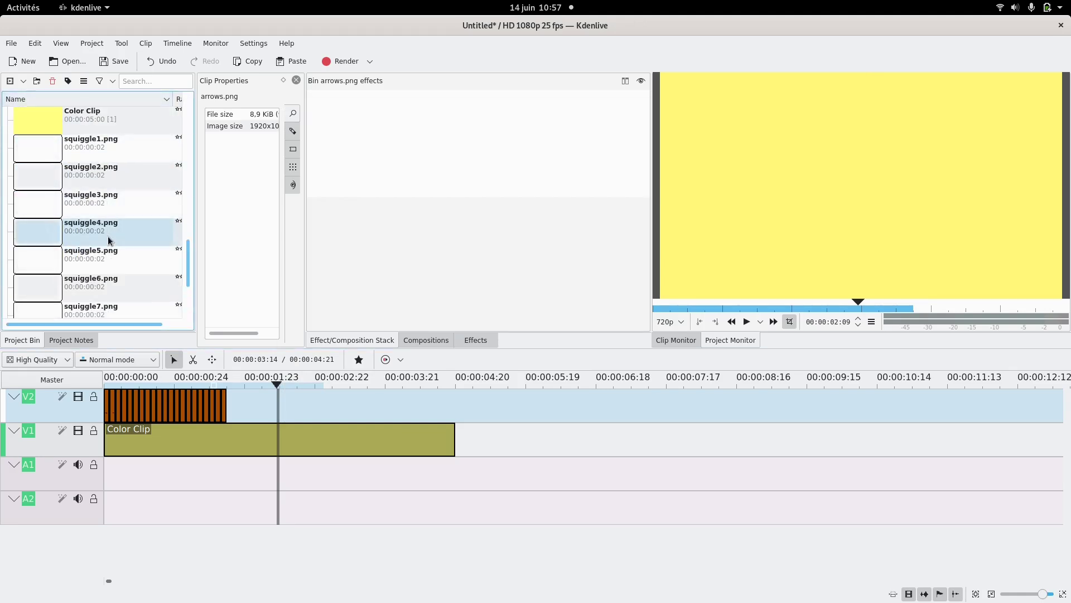
left_click(52, 158)
scroll(45, 279, "down", 2)
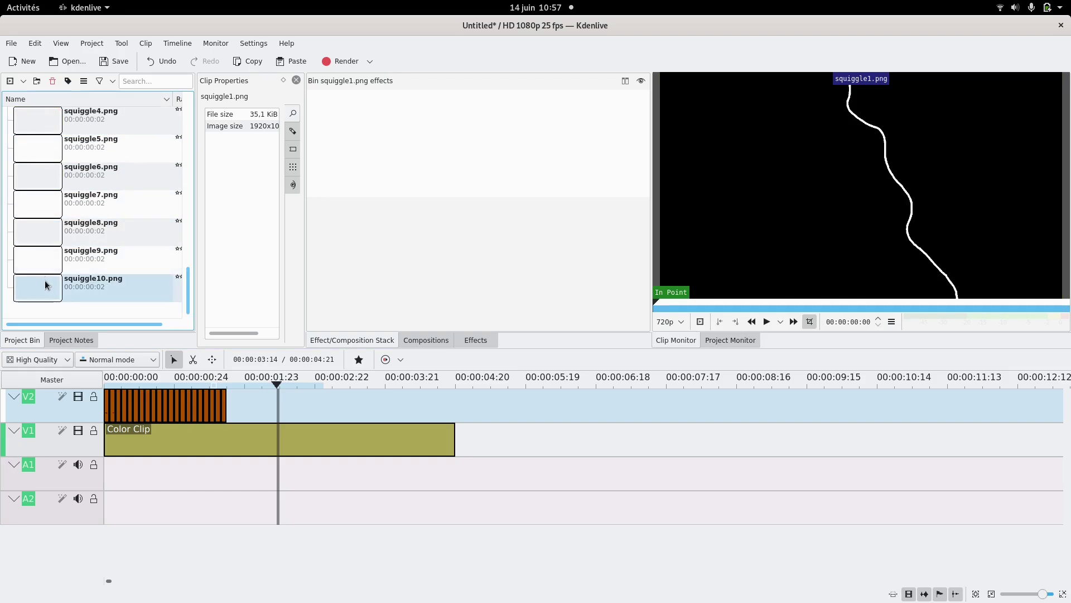
left_click(45, 280, "shift")
mouse_move(44, 280)
left_mouse_down()
mouse_move(380, 405)
mouse_move(470, 420)
mouse_move(454, 410)
left_mouse_up()
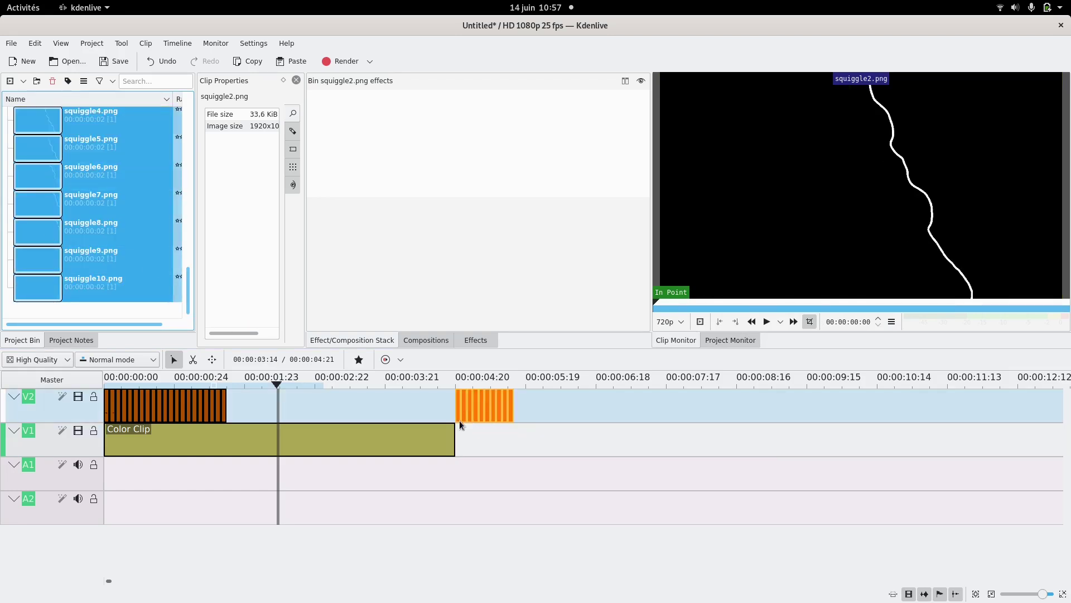
left_click(453, 426)
key("ctrl+z")
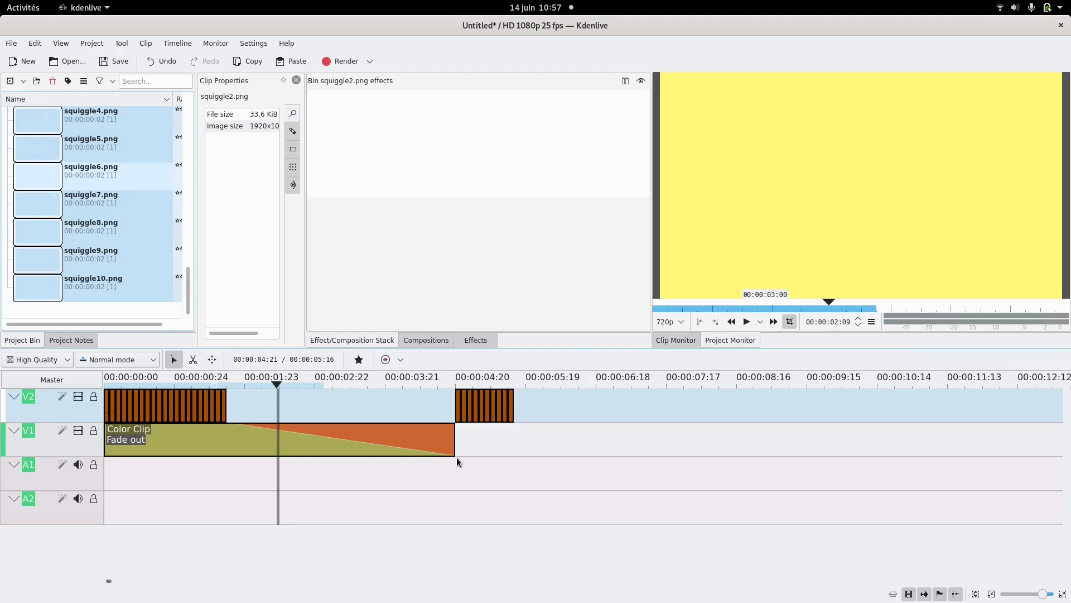
Step: Play the squiggle sequence from its first image on track V2, replay it and pause partway through
left_click(458, 458)
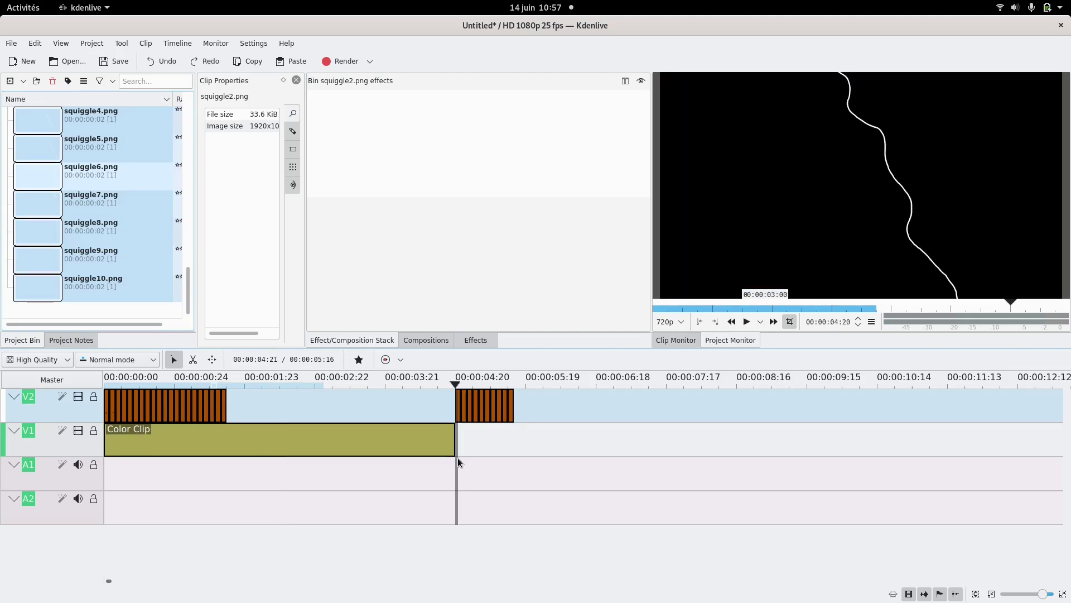
left_click(747, 323)
left_click(748, 322)
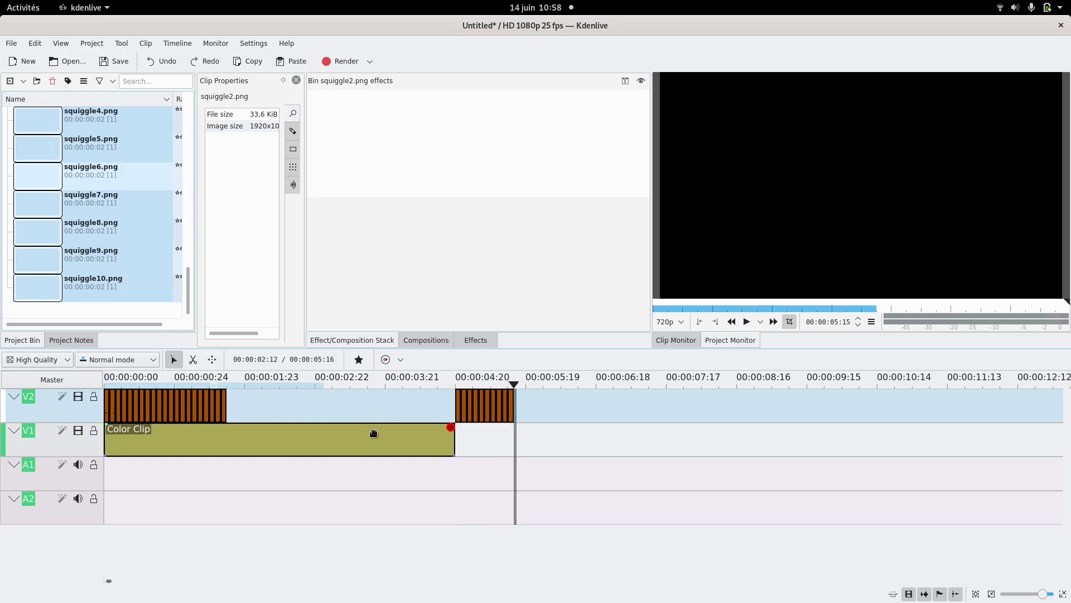
left_click(457, 427)
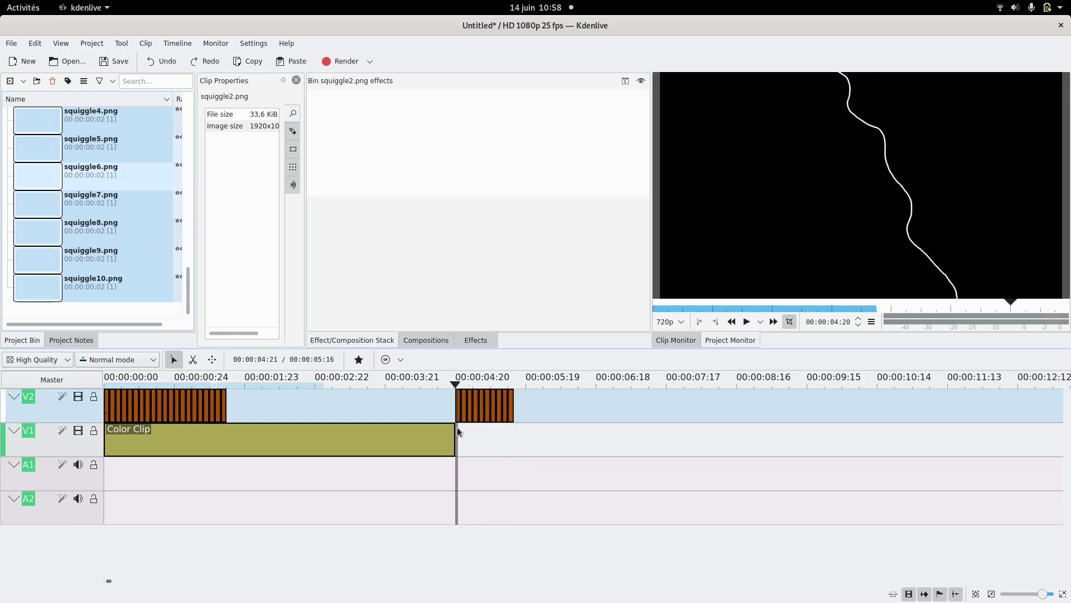
key("space")
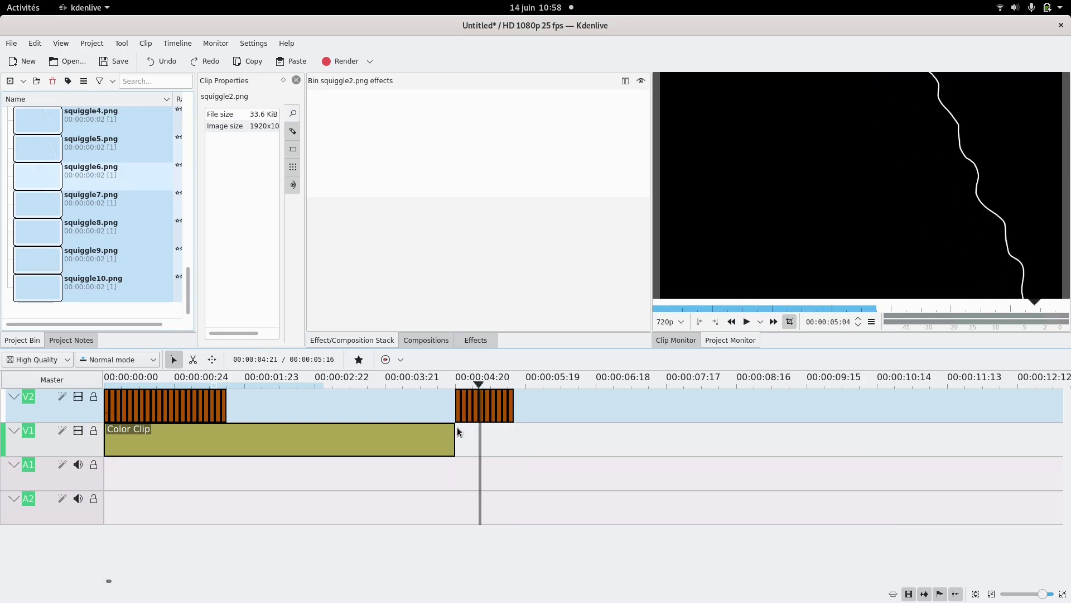
key("Right")
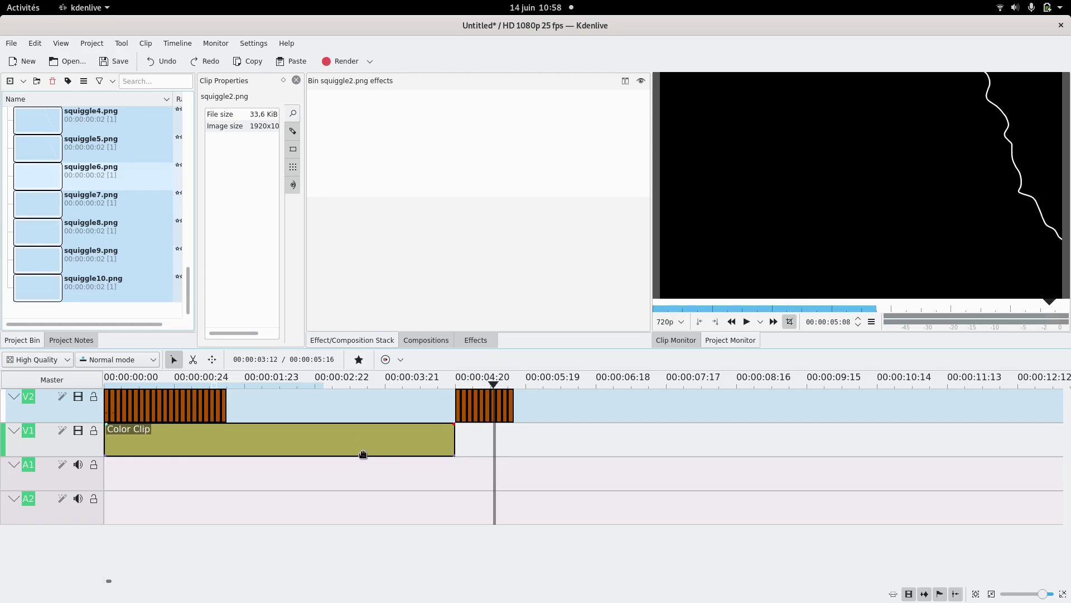
Step: Insert a new video track above track V2
right_click(54, 418)
left_click(88, 428)
left_click(643, 343)
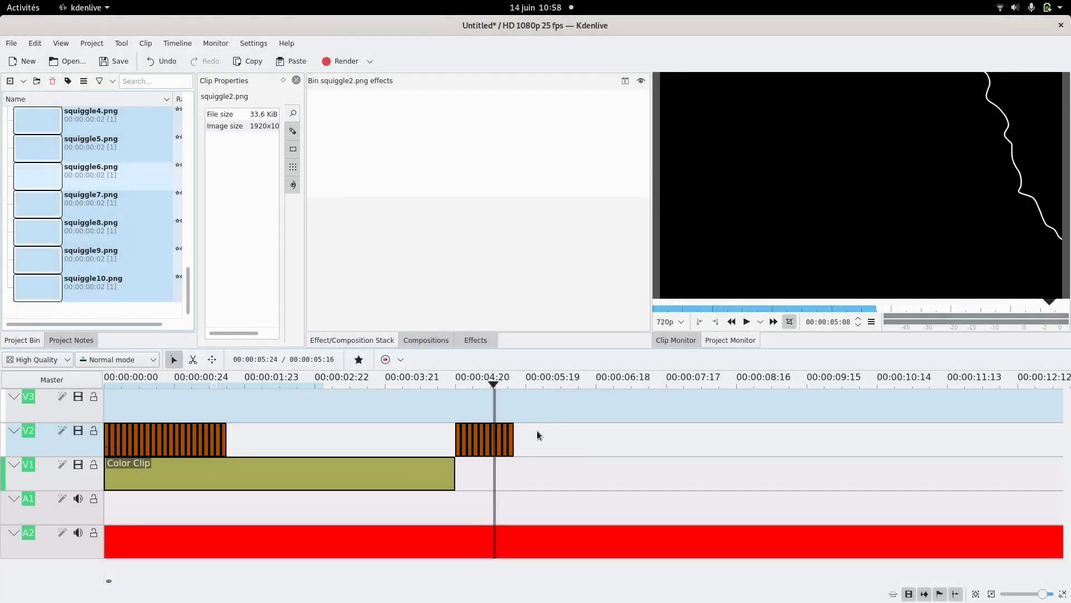
Step: Move the squiggle sequence on track V2 back over the color clip, shortly after the arrow images, and check a frame of it
left_click_drag(472, 434, 278, 434)
left_click(280, 405)
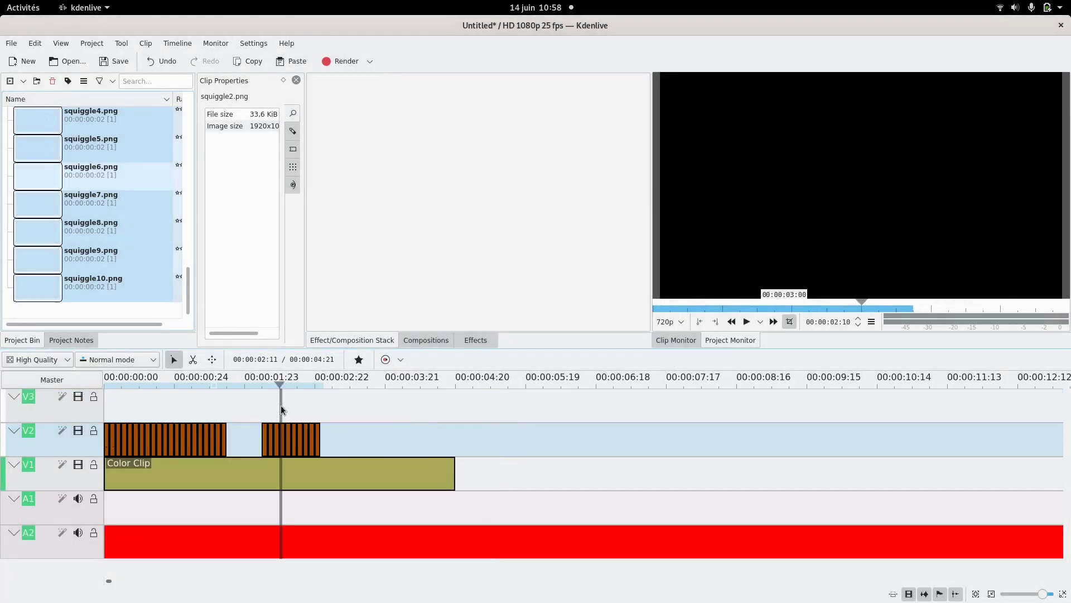
left_click(271, 410)
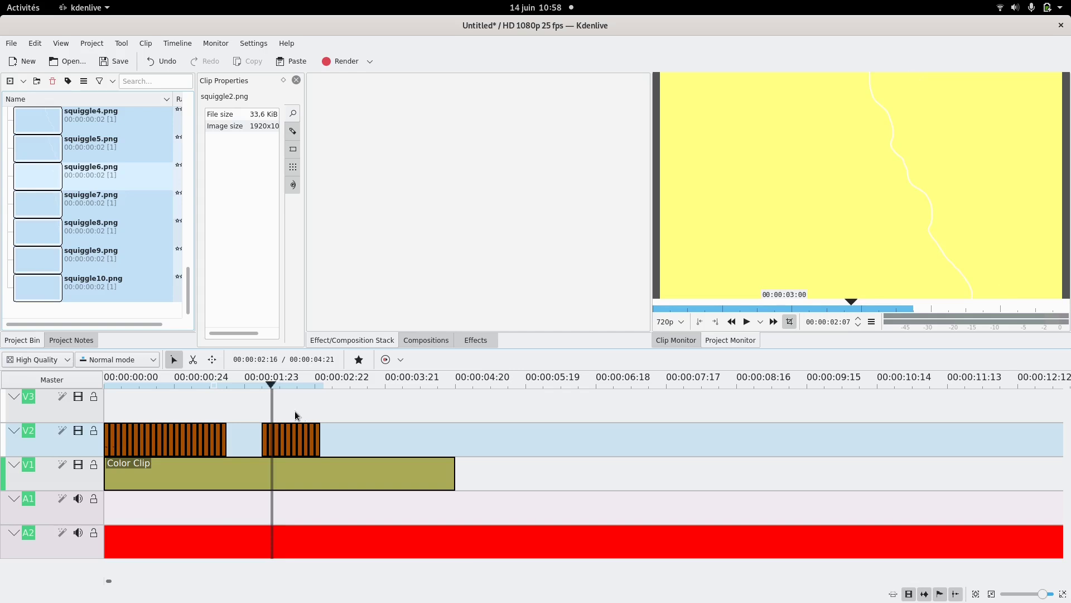
left_click(92, 44)
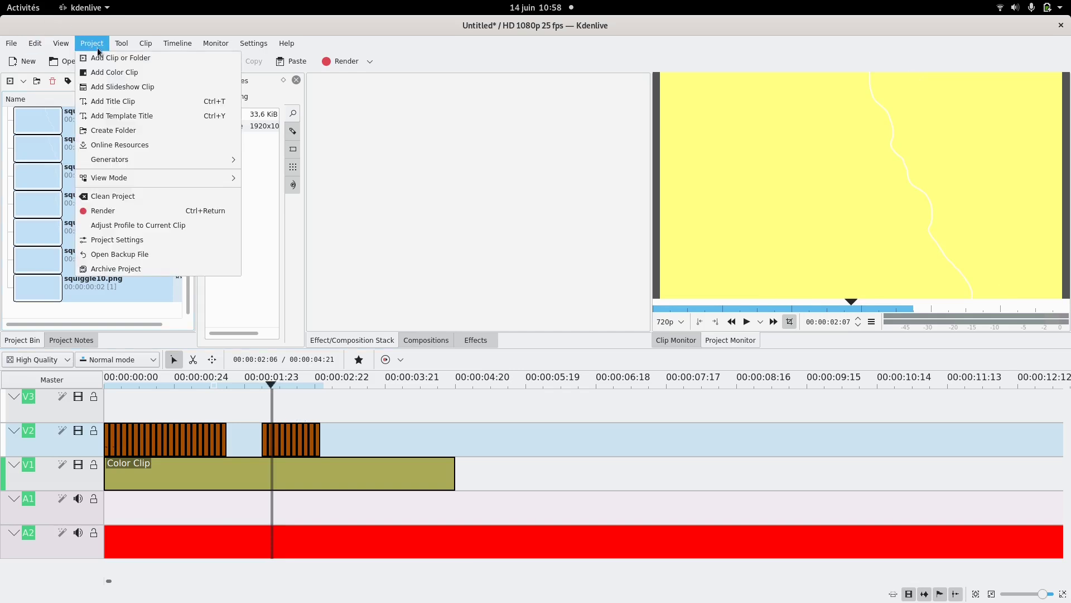
left_click(111, 73)
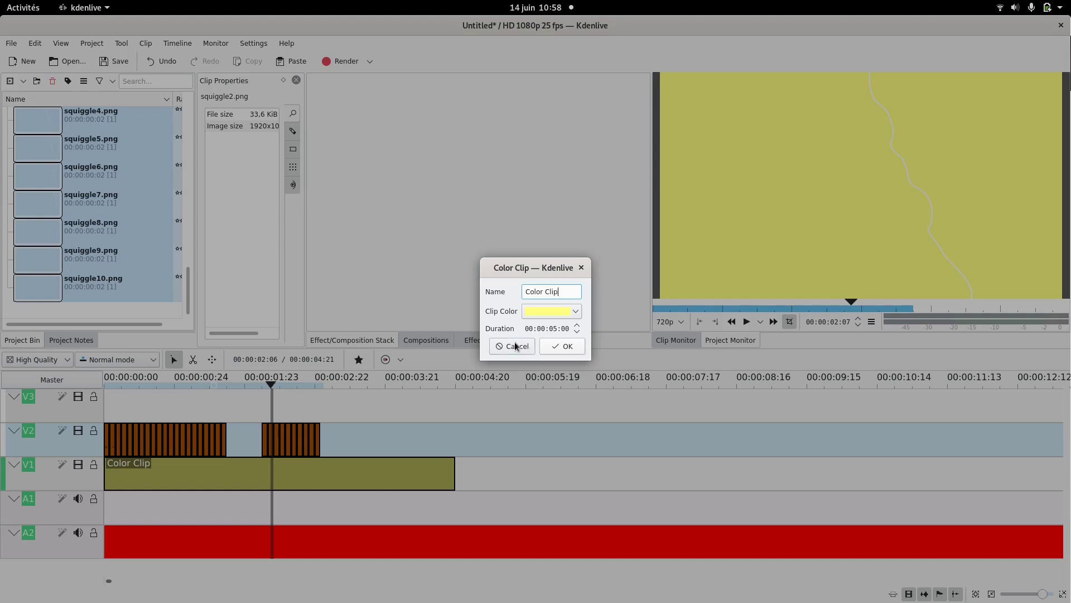
left_click(516, 346)
Step: Start a new title clip and draw a rectangle about 2059 by 1131 pixels that covers the whole frame
left_click(92, 43)
left_click(126, 103)
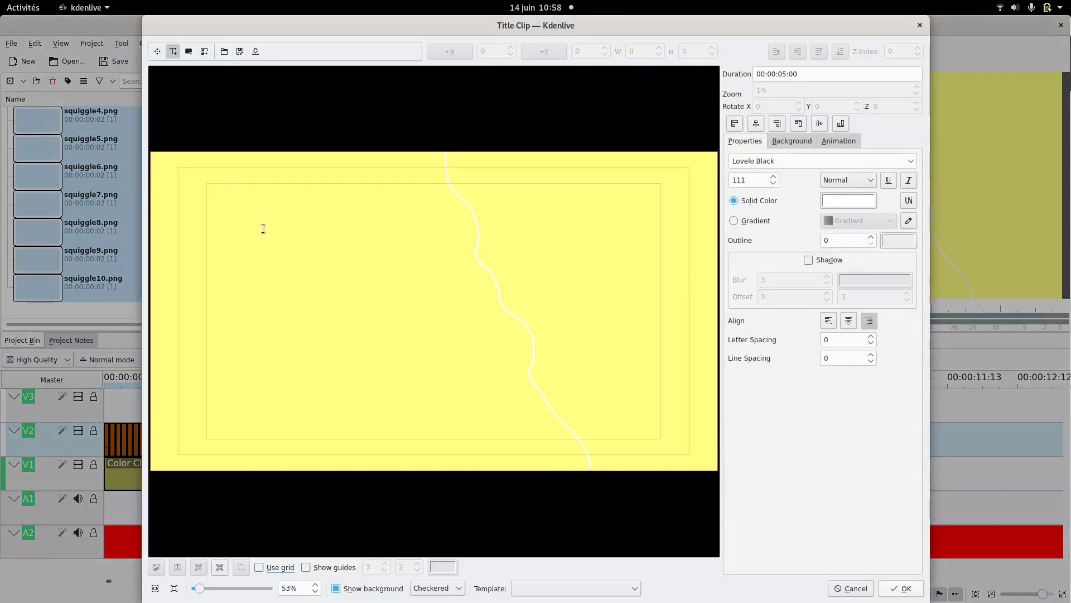
key("alt+r")
mouse_move(226, 190)
left_mouse_down()
mouse_move(825, 491)
mouse_move(822, 442)
left_mouse_up()
left_click_drag(559, 319, 460, 287)
left_click_drag(687, 404, 689, 418)
Step: Fill the rectangle with the default red-to-dark gradient and save the title clip to the project bin
left_click(821, 165)
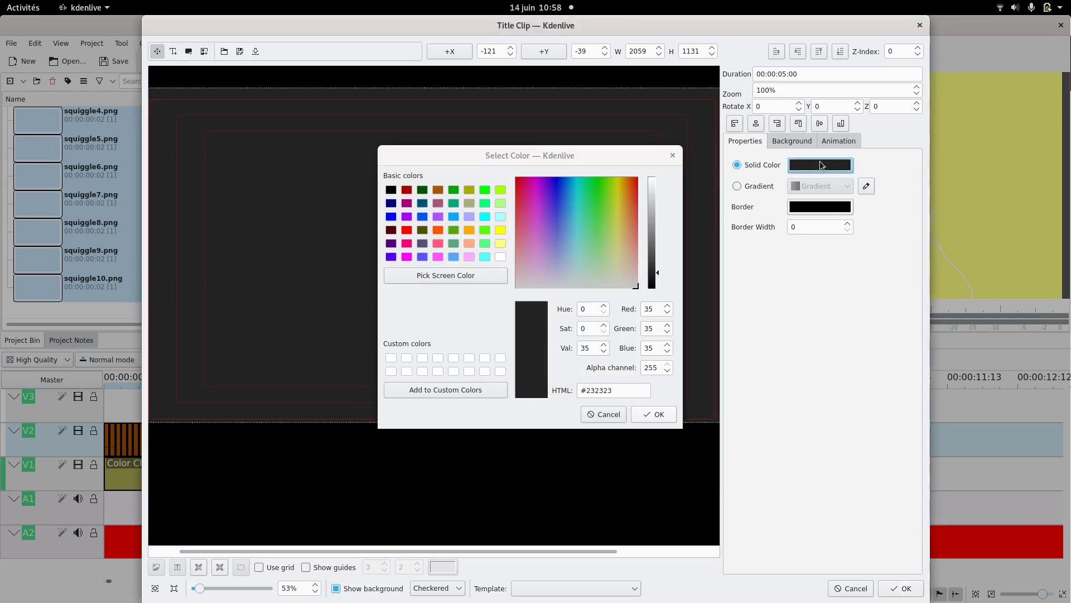
left_click(673, 156)
left_click(759, 185)
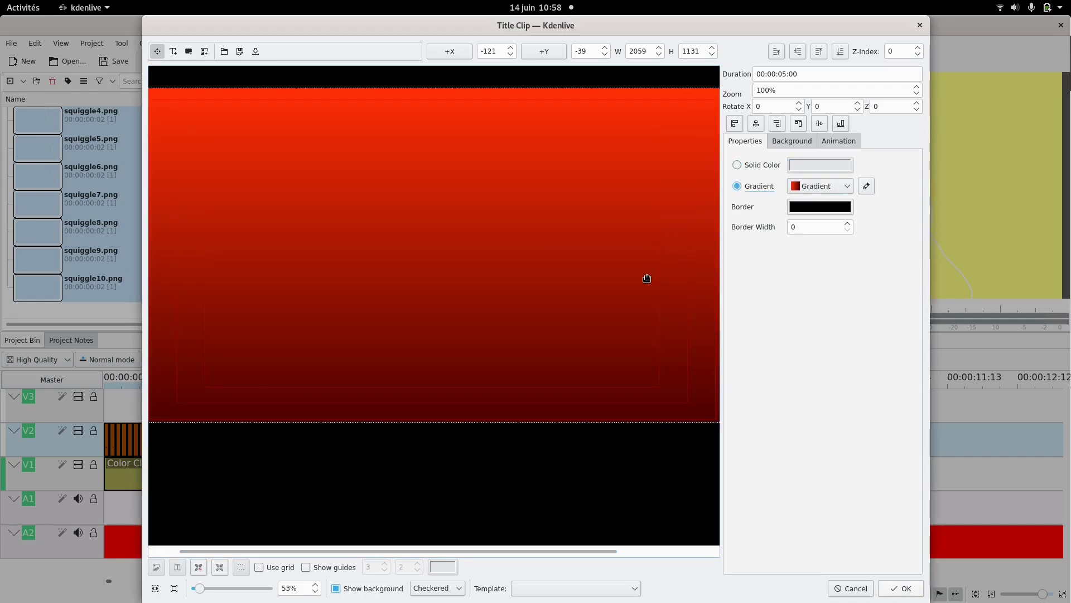
left_click(910, 593)
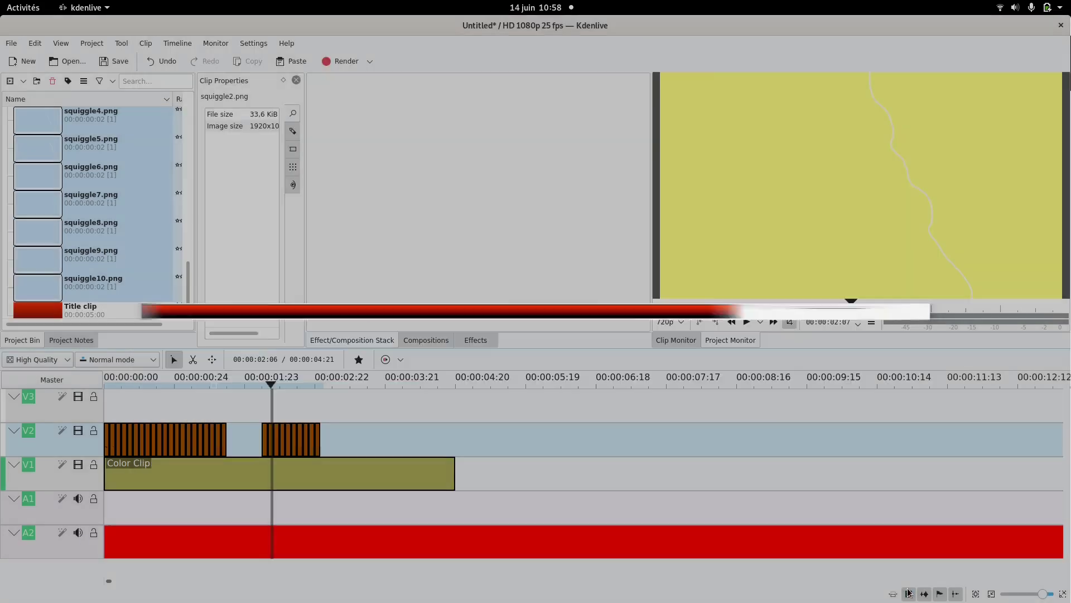
Step: Place the title clip on track V3 above the squiggle sequence and shorten it to match the sequence's length
left_click_drag(39, 283, 263, 406)
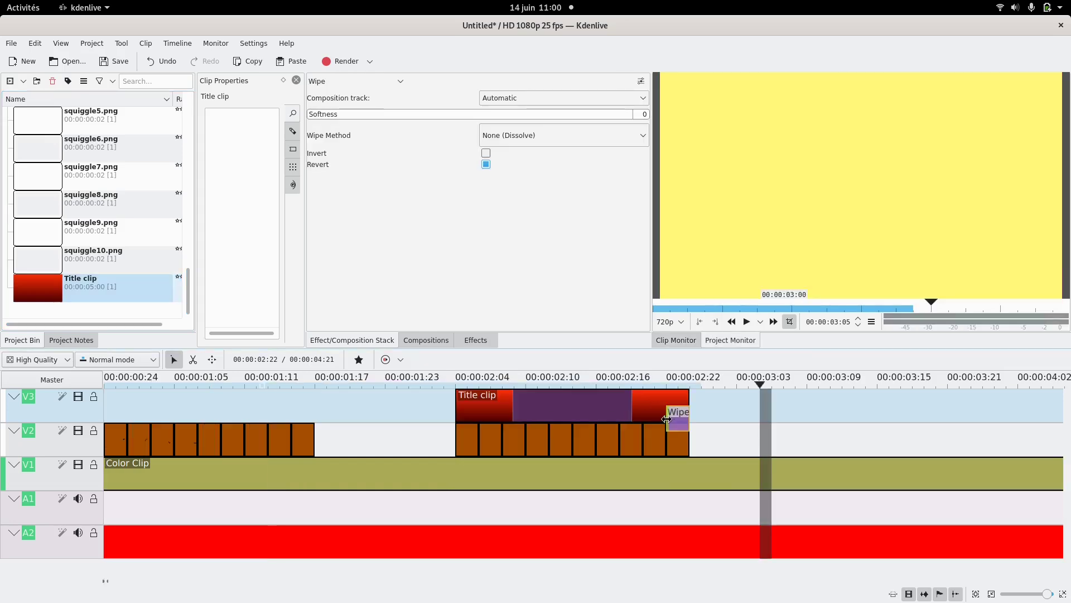
left_click_drag(547, 414, 445, 413)
Step: Set the title clip's composition to Multiply and scrub through the squiggle sequence to review the blend
left_click(399, 84)
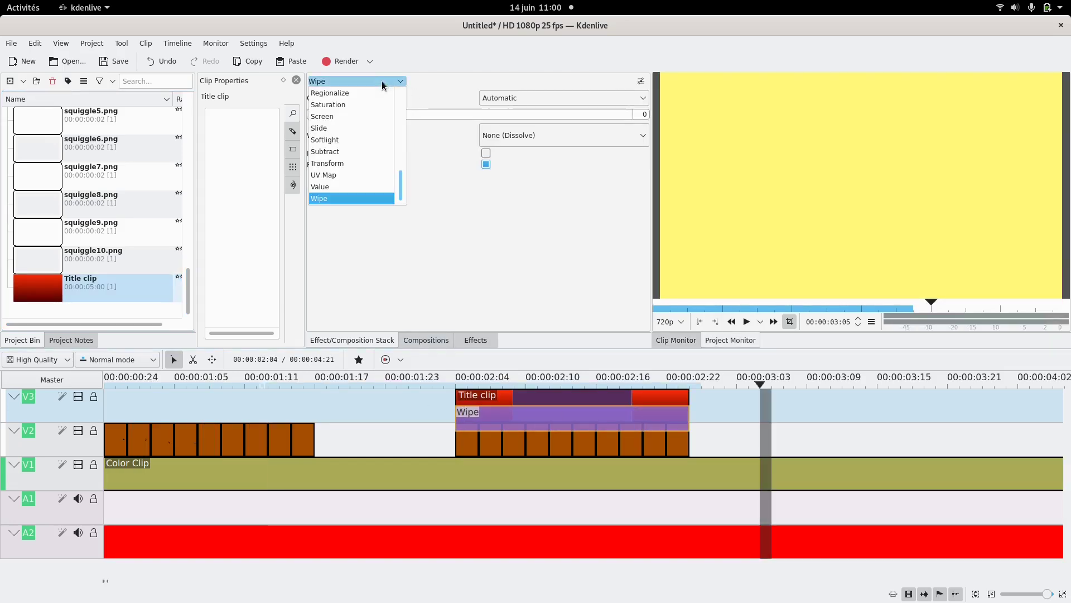
scroll(353, 153, "up", 4)
scroll(352, 152, "up", 2)
scroll(351, 151, "down", 3)
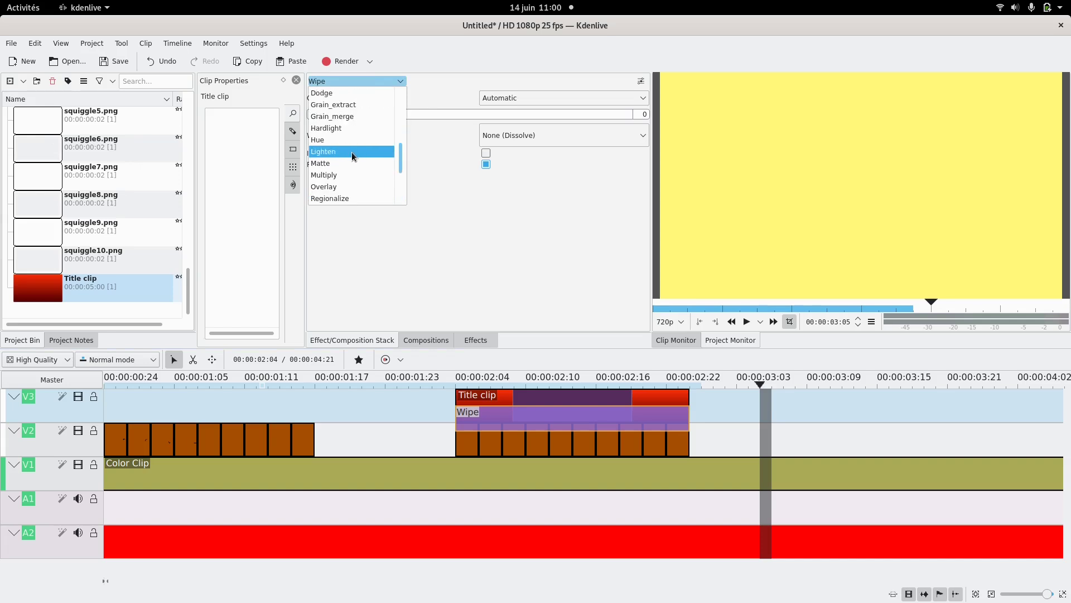
left_click(340, 177)
left_click(508, 384)
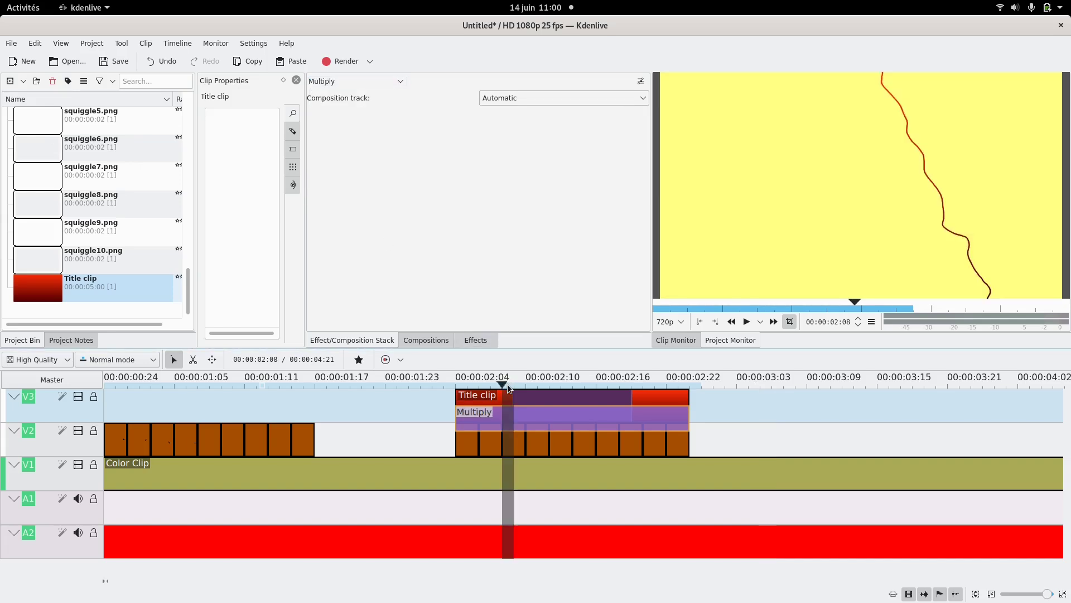
left_click(483, 386)
left_click_drag(484, 386, 687, 381)
Step: Move the title clip and its Multiply composition to the start of track V3, spanning the arrow images, and check a frame
scroll(422, 416, "down", 2, "ctrl")
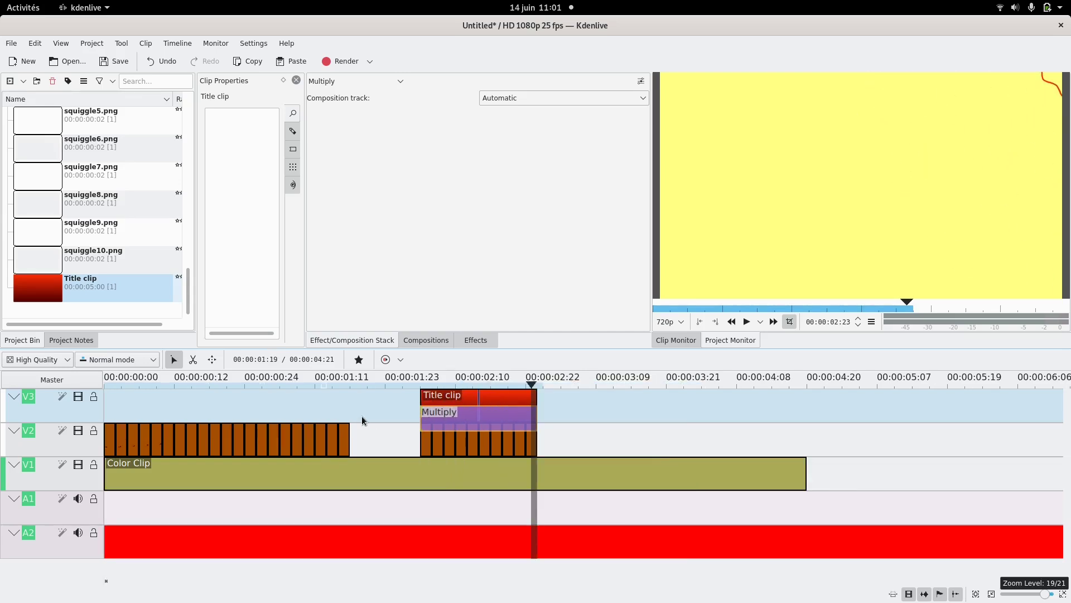
scroll(361, 417, "down", 2, "ctrl")
left_click_drag(288, 401, 93, 428)
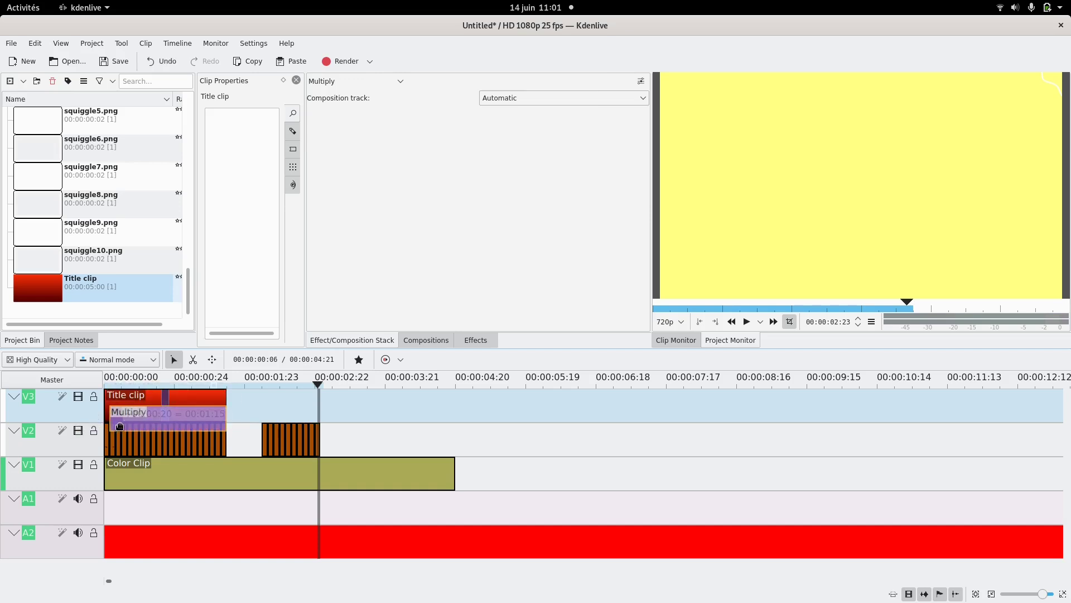
left_click(175, 385)
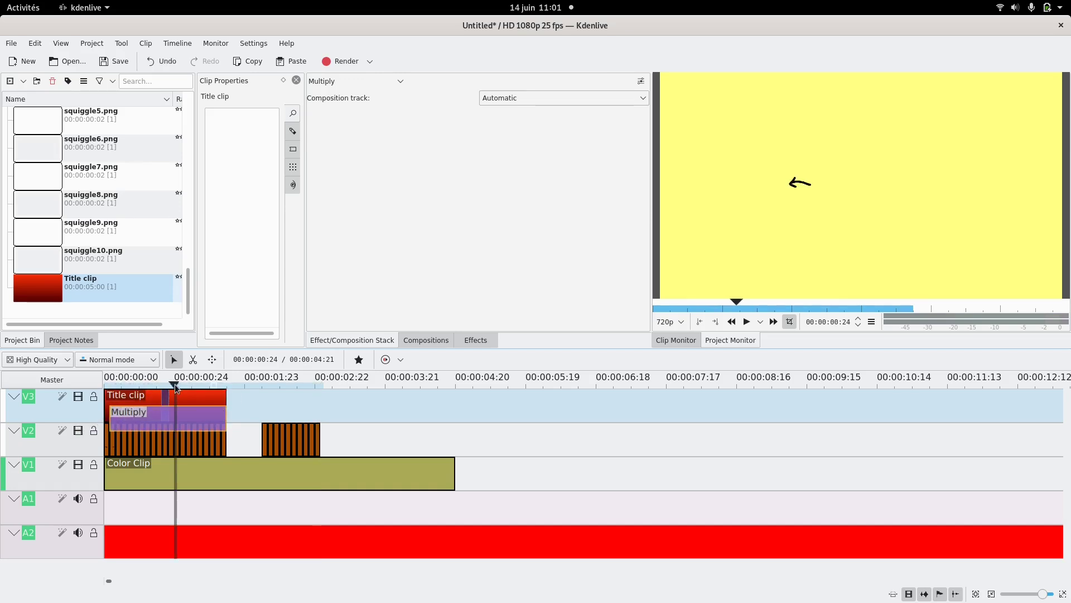
Step: Extend the Multiply composition to start and end with the title clip on V3, and check another arrow frame
scroll(127, 440, "up", 2)
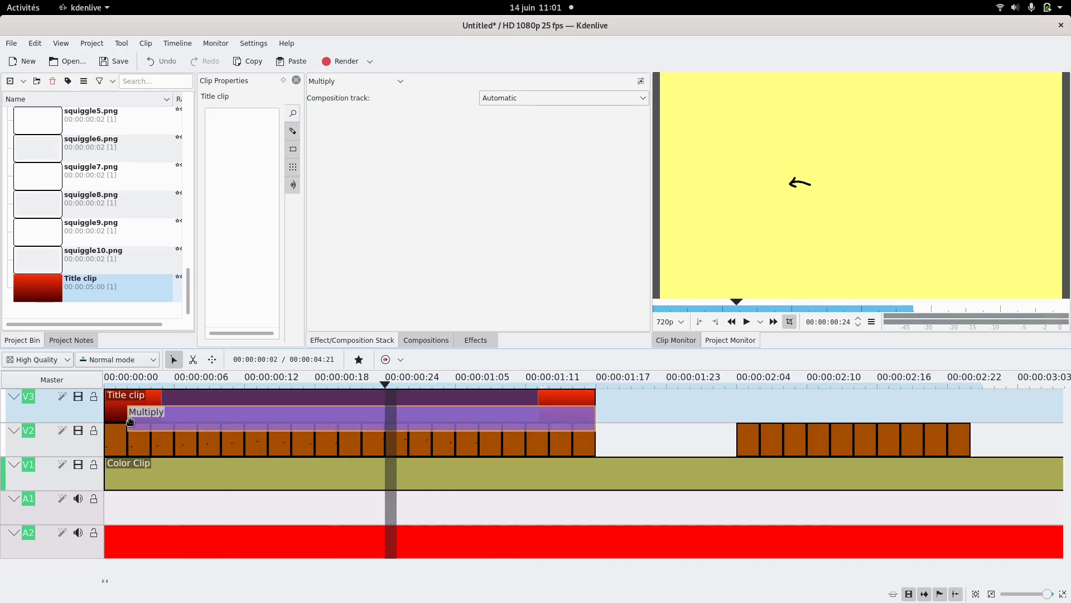
left_click_drag(132, 422, 109, 422)
left_click_drag(570, 419, 595, 416)
left_click(429, 384)
Step: Set the composition over the arrow images to Screen, keeping the composition track on Automatic, and check an earlier frame
left_click(439, 427)
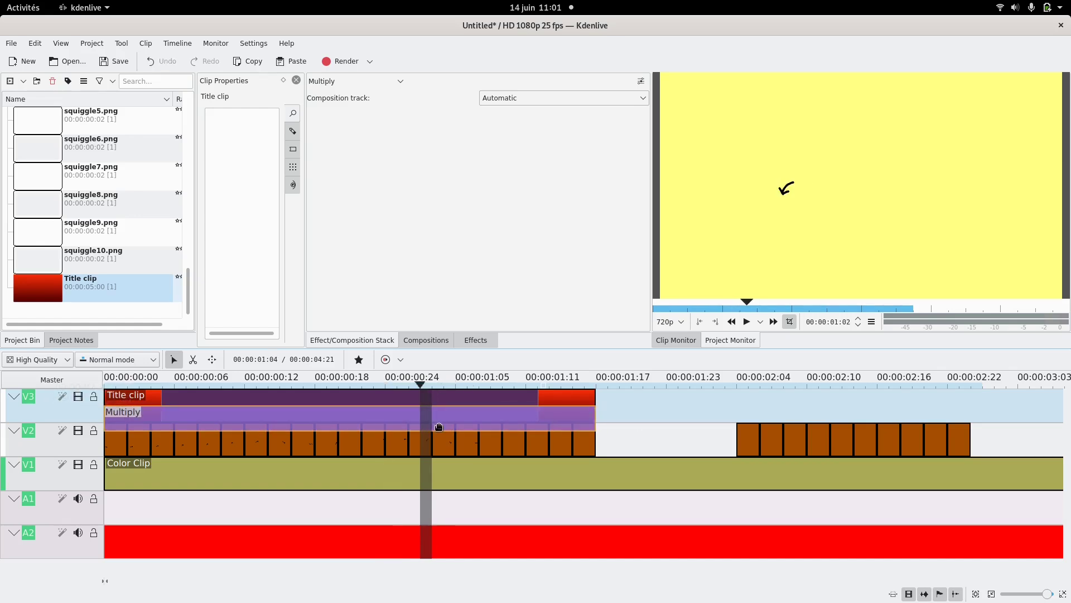
left_click(505, 105)
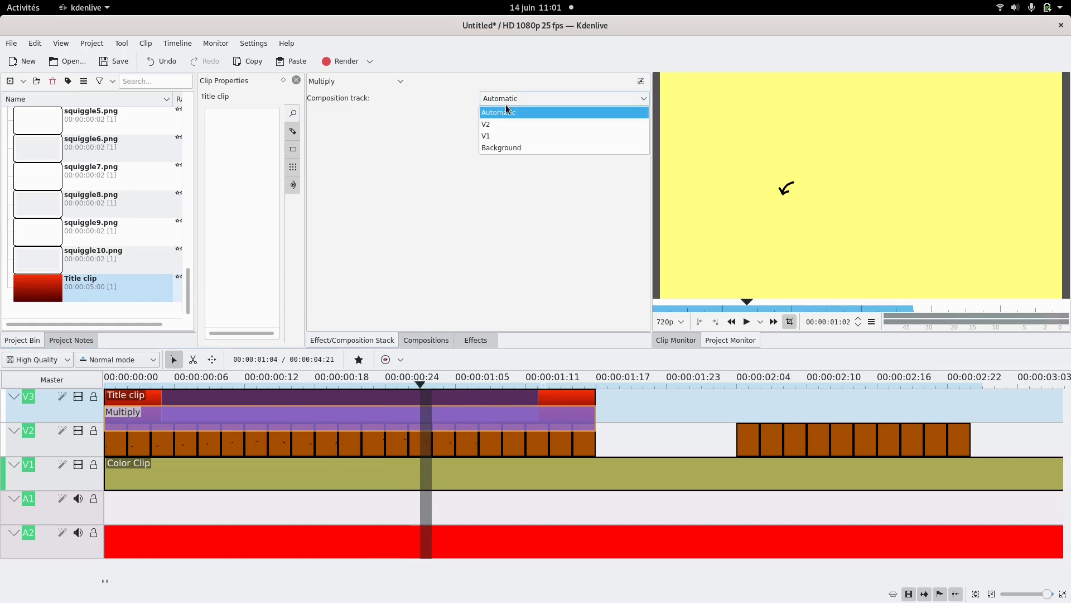
left_click(506, 105)
left_click(366, 81)
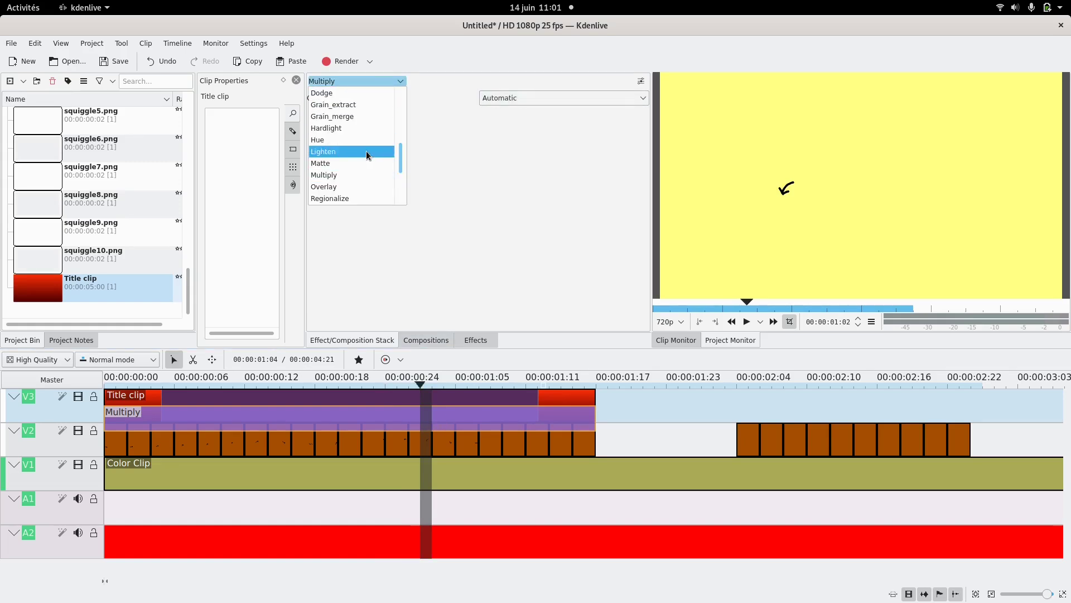
scroll(366, 151, "up", 2)
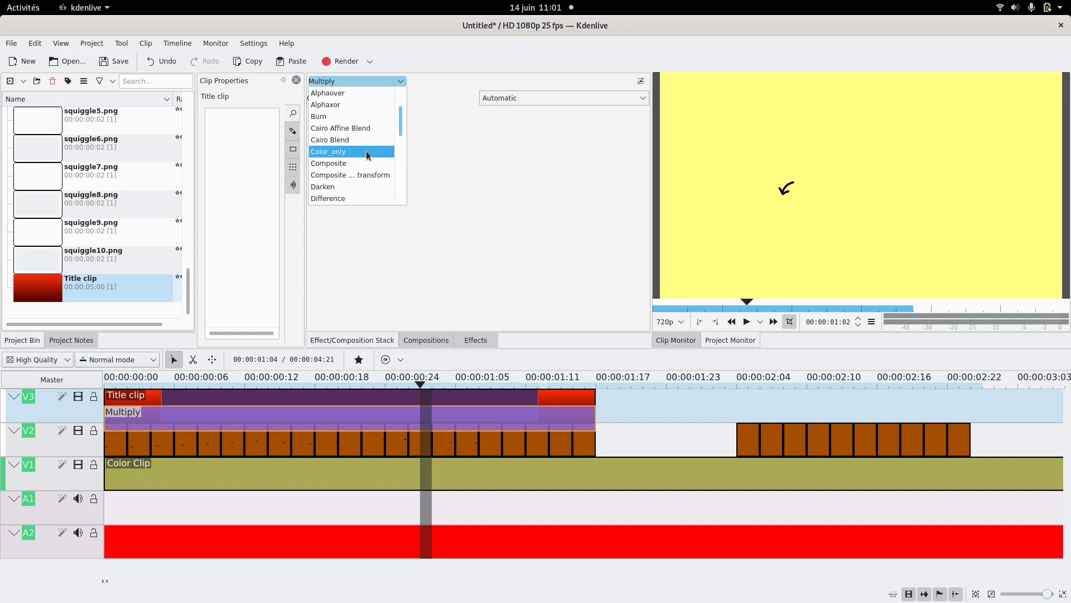
scroll(366, 150, "down", 4)
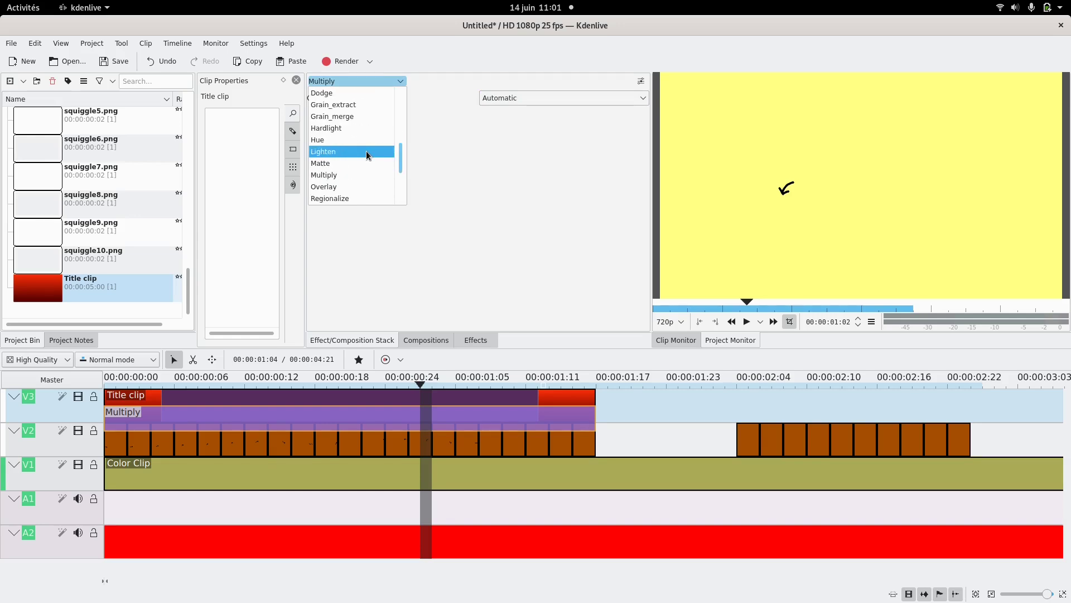
scroll(366, 150, "down", 2)
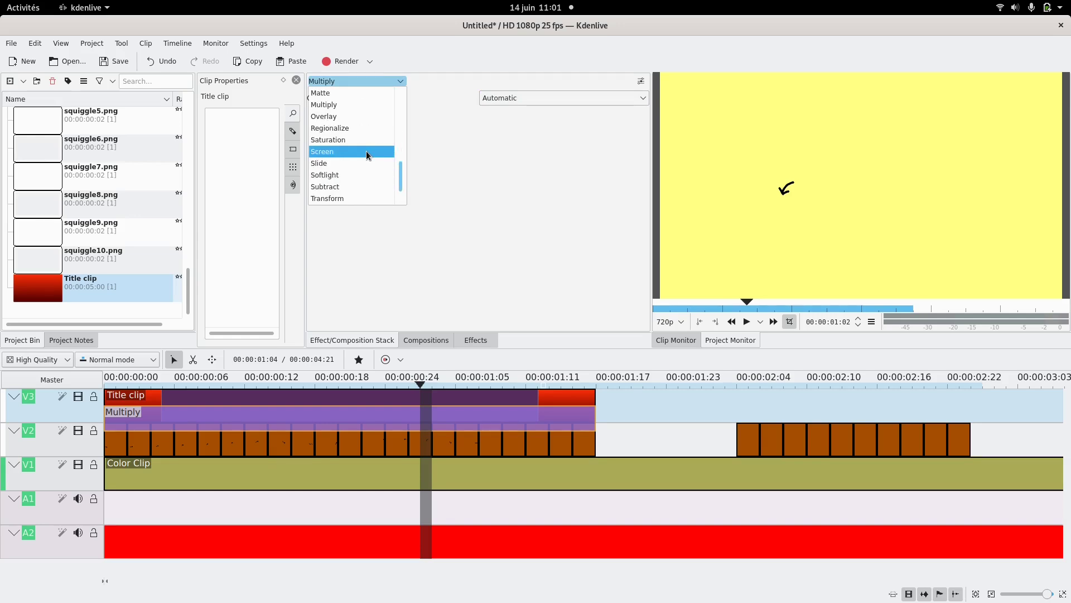
left_click(367, 152)
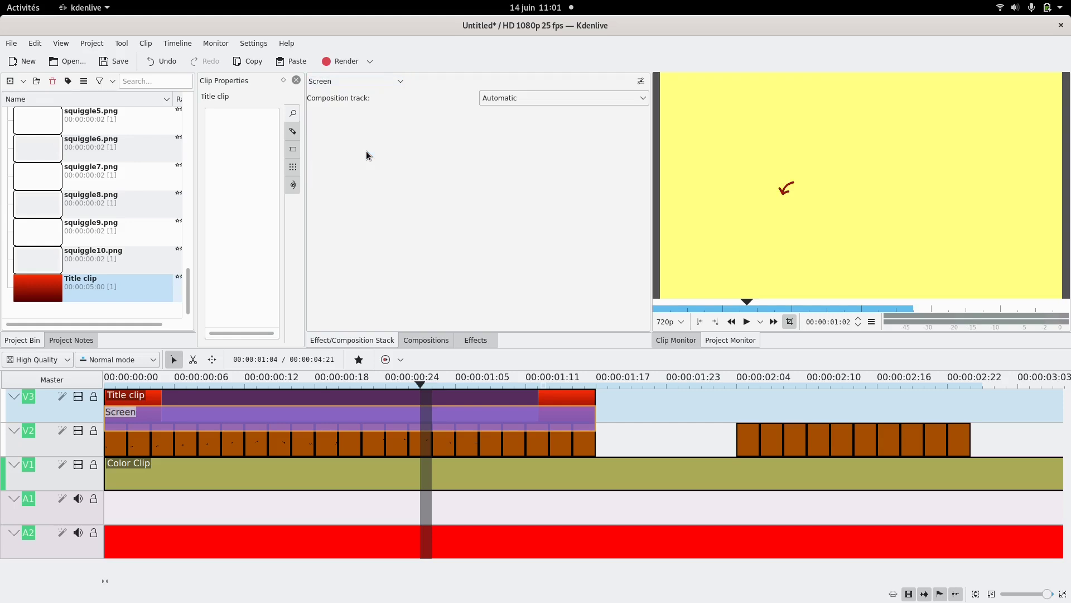
left_click(307, 379)
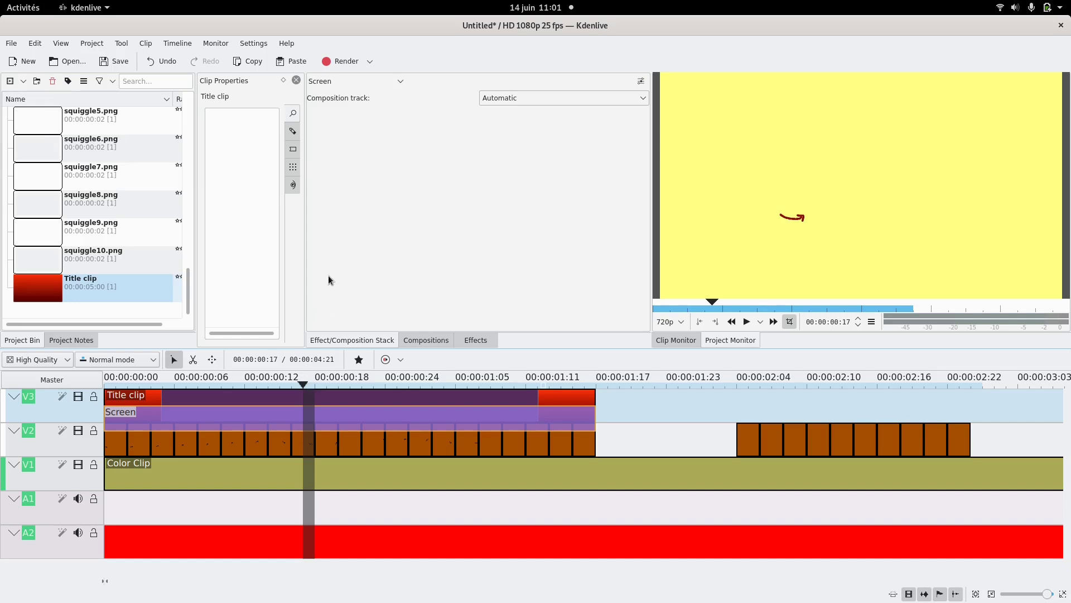
Step: Select the squiggle sequence on track V2
scroll(622, 444, "down", 2, "ctrl")
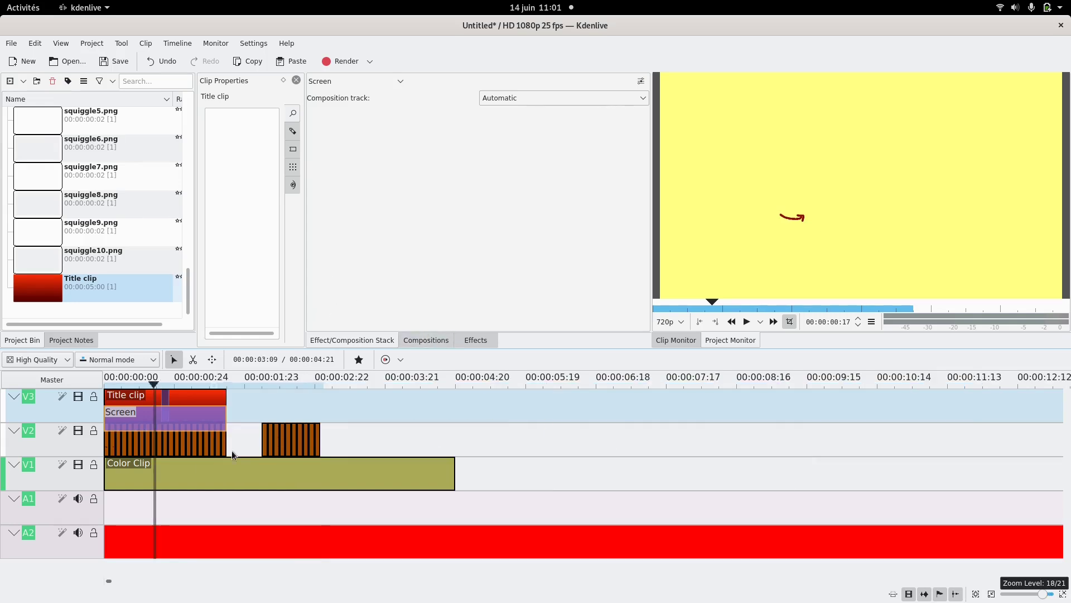
left_click(313, 441)
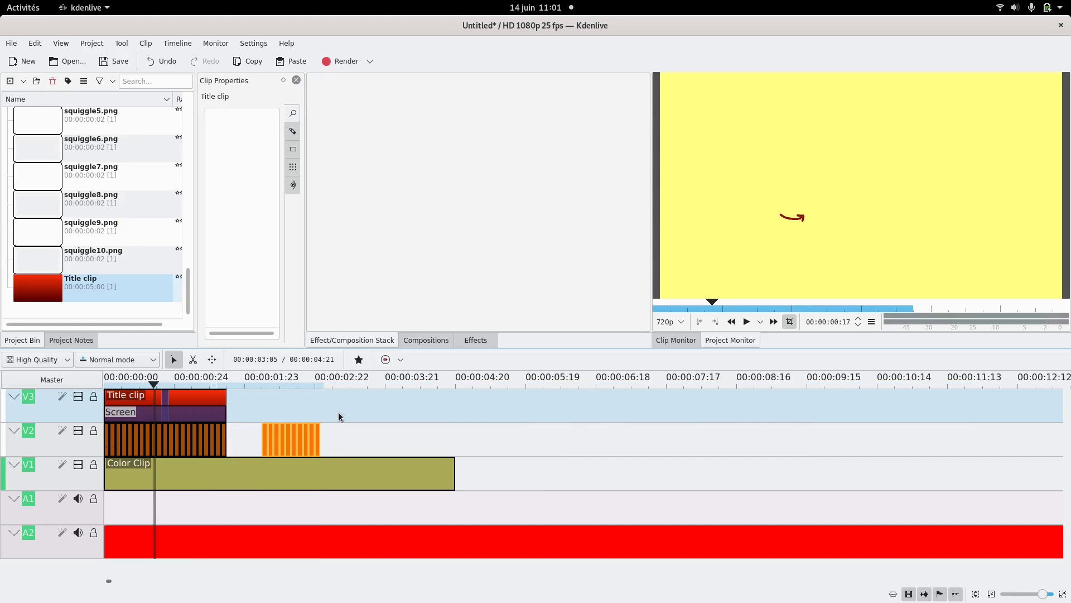